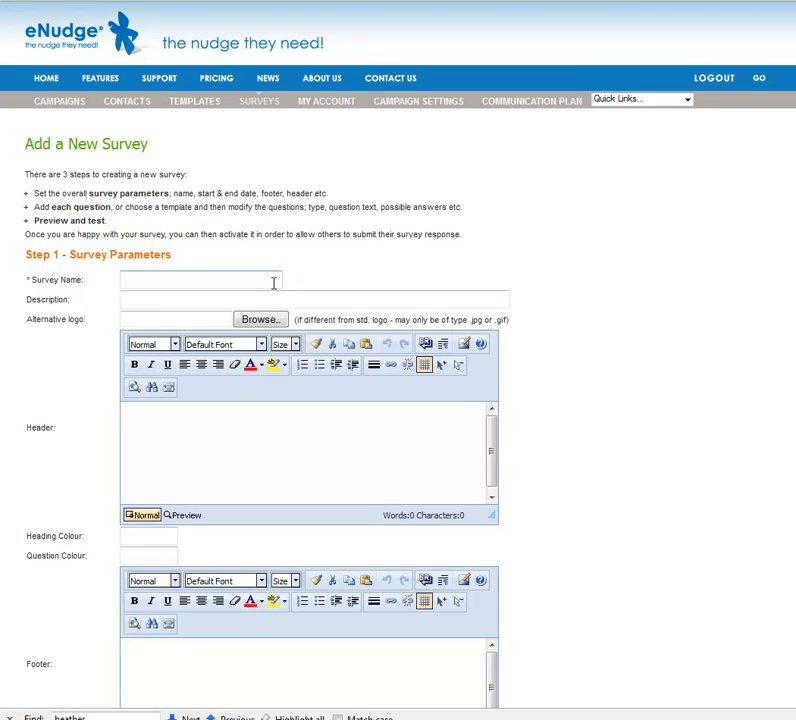
Step: Name the survey 'eNudge Customer Feedback' and paste the same text into the description
left_click(273, 283)
type("eNudge")
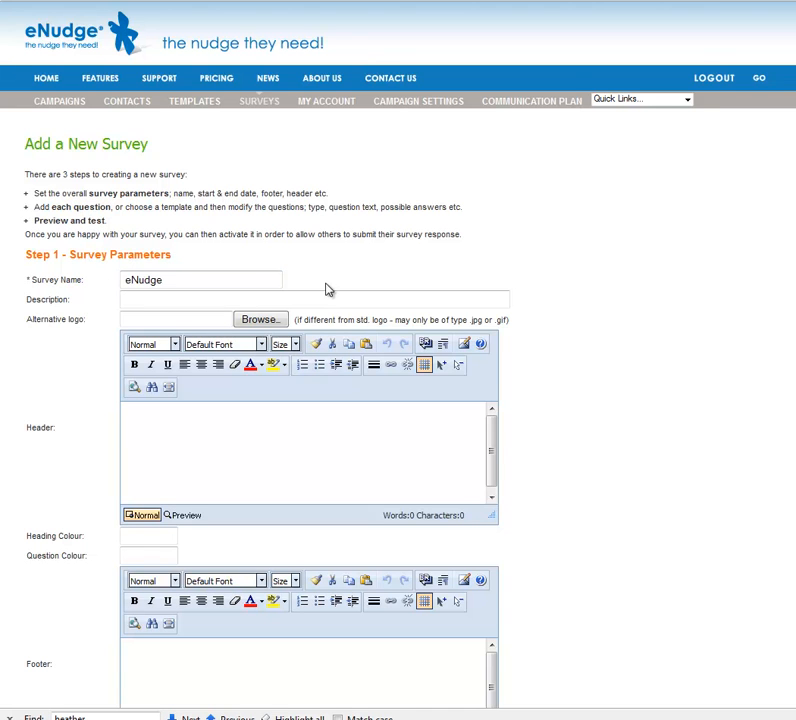
type(" Customer Feedback")
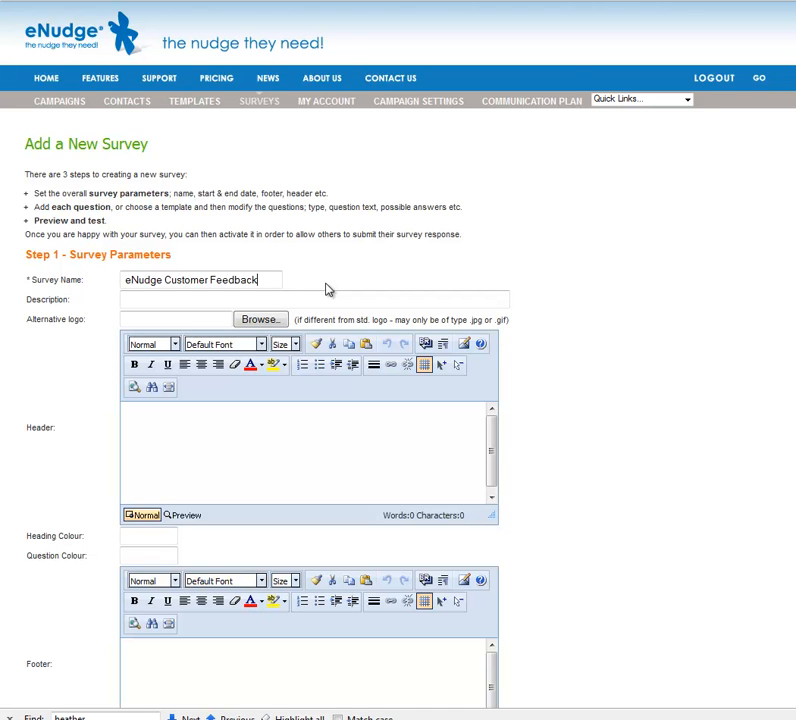
key("ctrl+a")
key("ctrl+c")
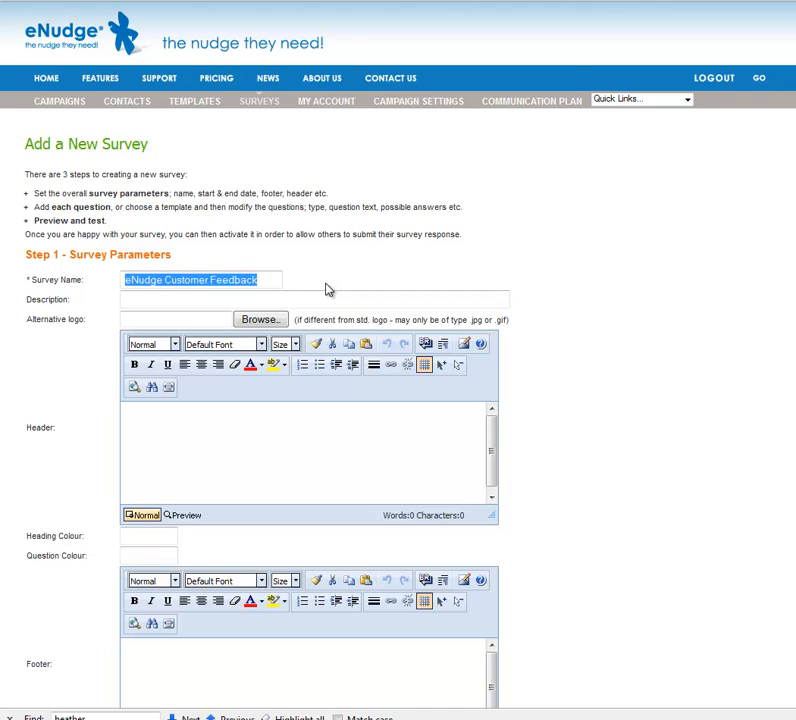
key("Tab")
key("ctrl+v")
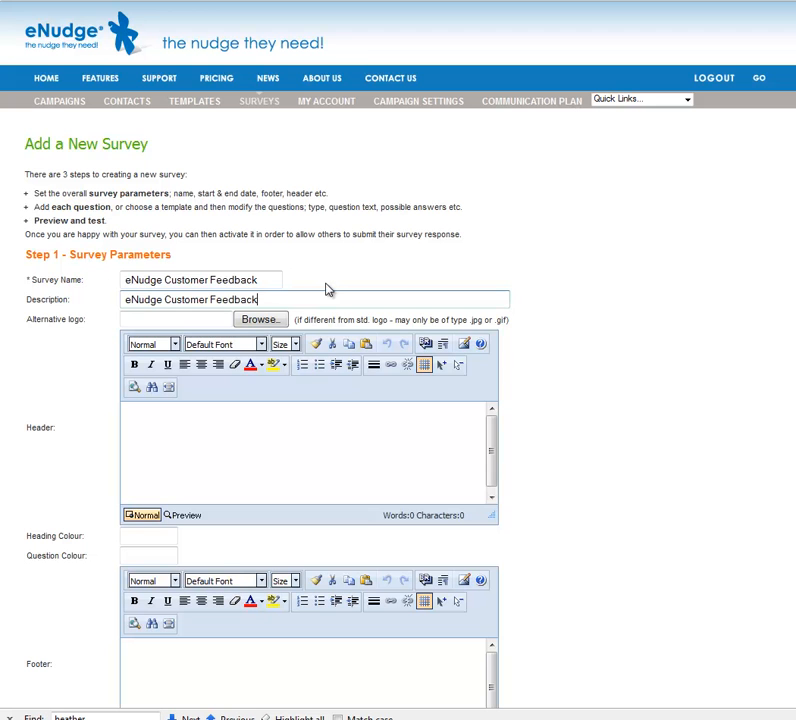
left_click(255, 321)
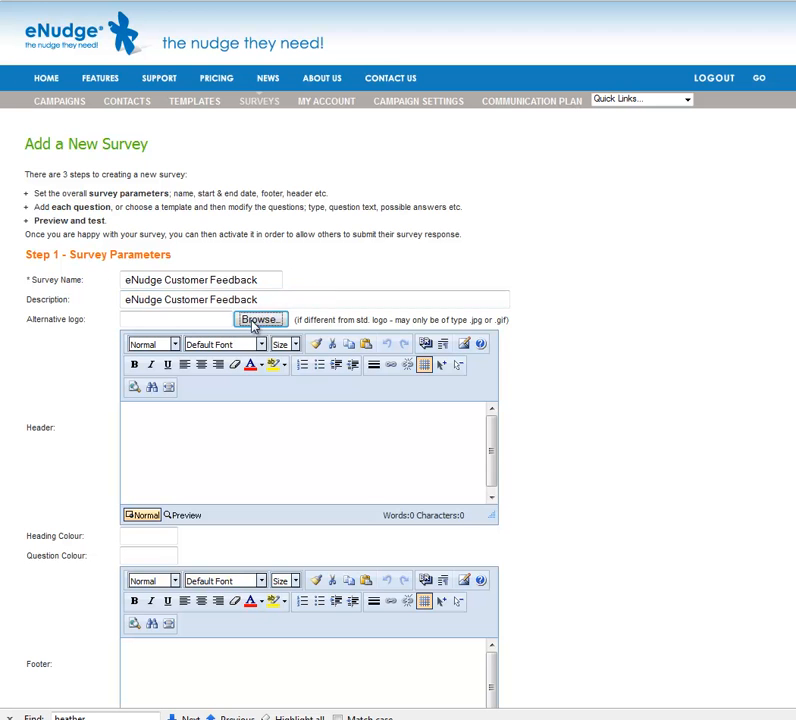
Step: Attach the logo JPEG from the desktop as the survey's alternative logo
left_click(552, 165)
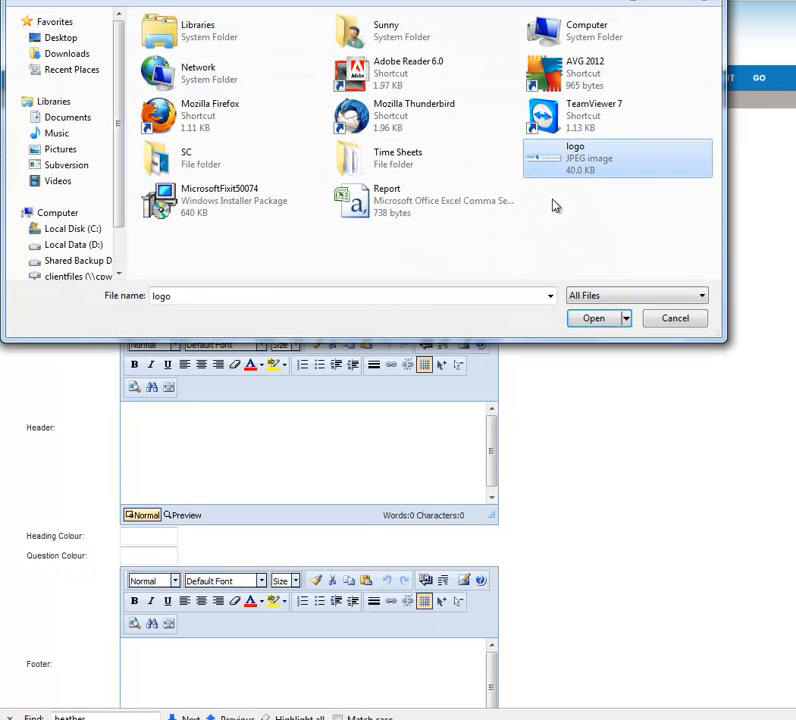
left_click(592, 319)
left_click(347, 434)
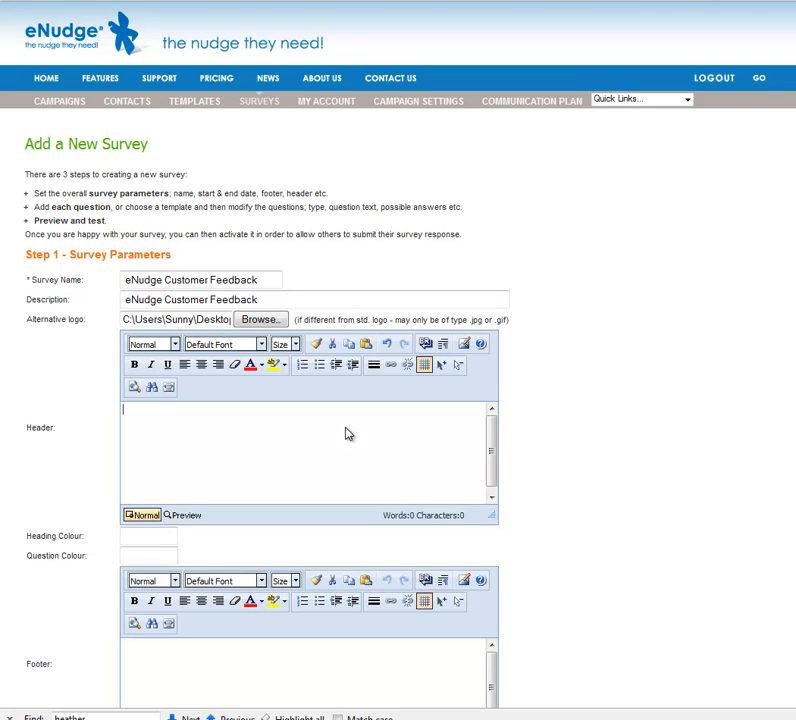
Step: Enter the header 'Please let us know what you think about eNudge by completing the survey below:'
type("Please let us know what you th")
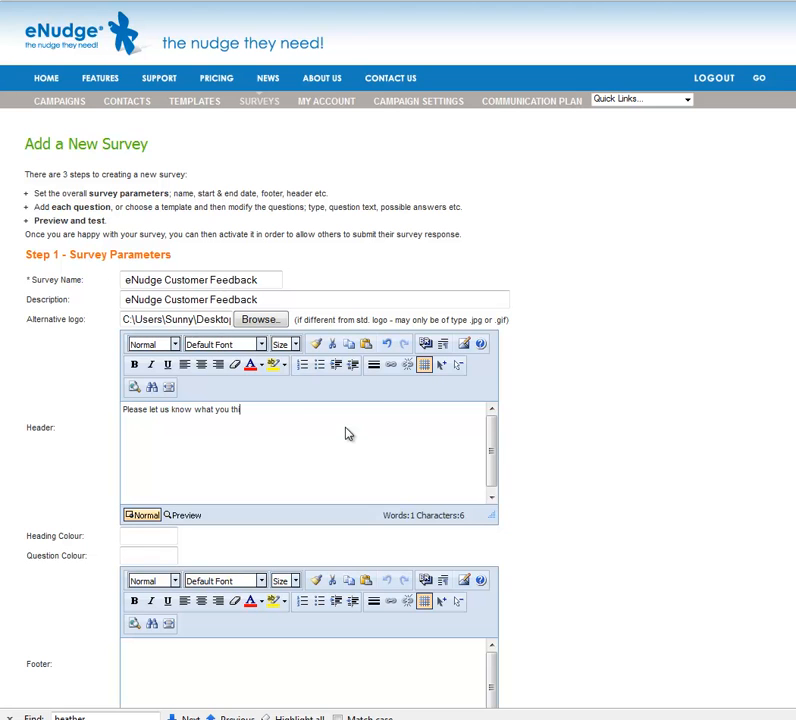
type("ink about eNudge by comp")
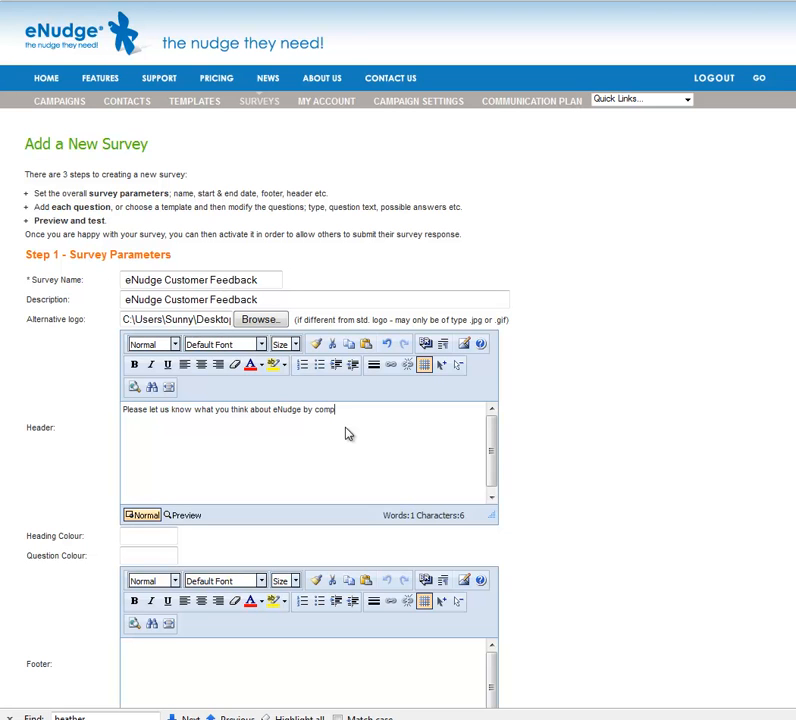
type("leting the survey below:")
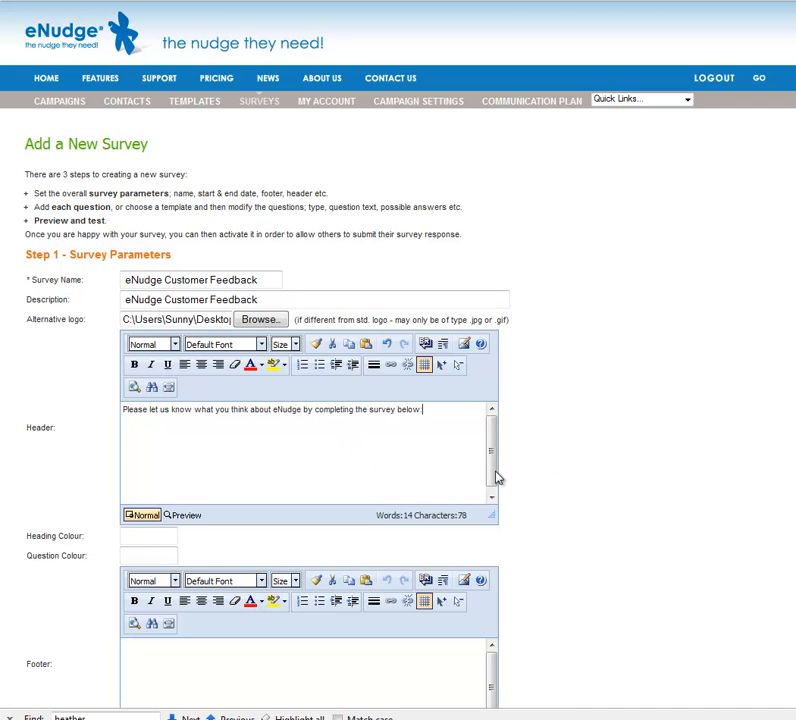
scroll(519, 488, "down", 2)
Step: Set the survey footer to 'Thank you!'
scroll(512, 470, "down", 6)
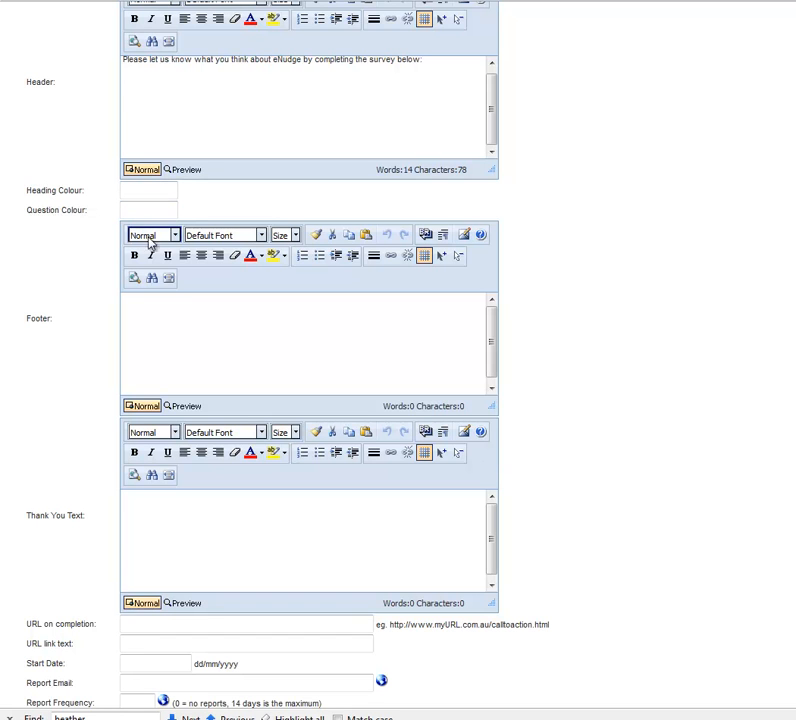
left_click(172, 327)
type("Thank you")
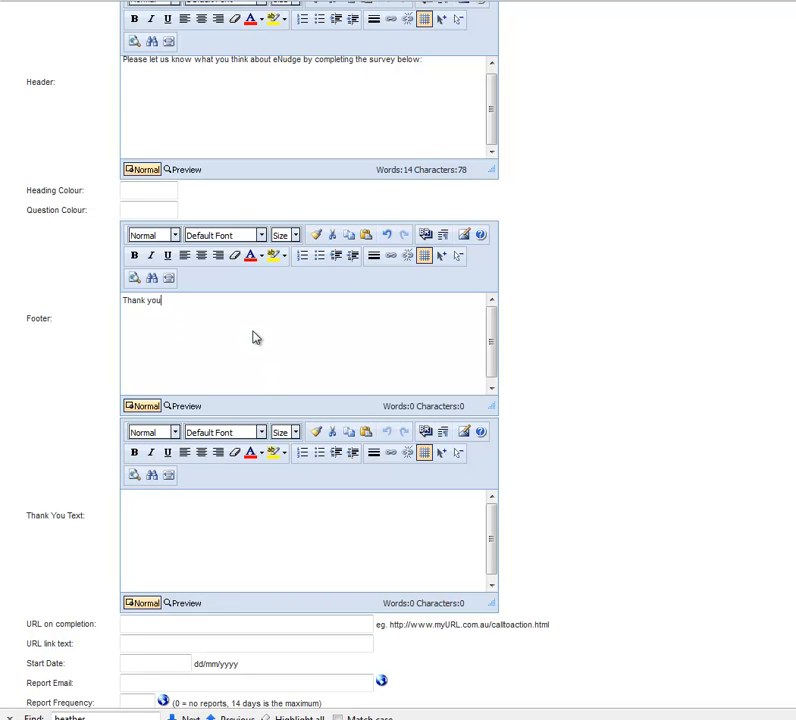
type("!")
Step: Write the thank-you message, ending 'We will announce the winner in our next eNudge newsletter'
left_click(207, 519)
type("Tah")
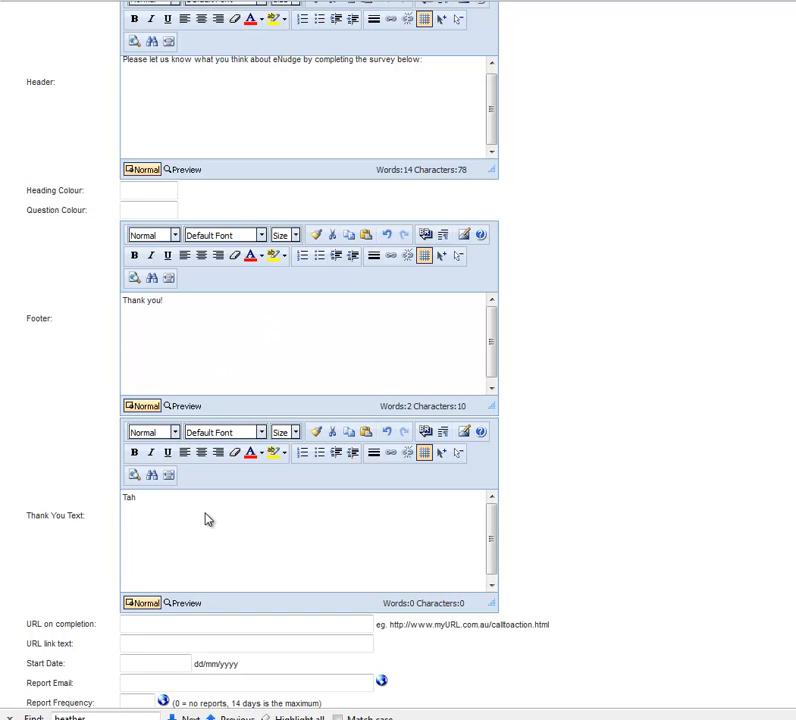
type("ank you for taking teh time to complete our surv")
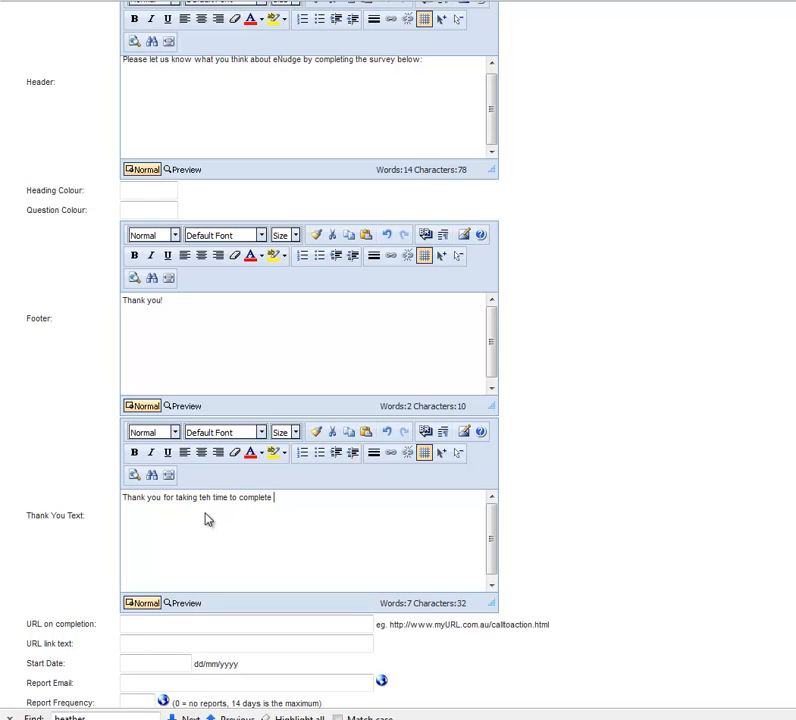
type("ey. You")
key("ctrl+shift+Left")
type("We will")
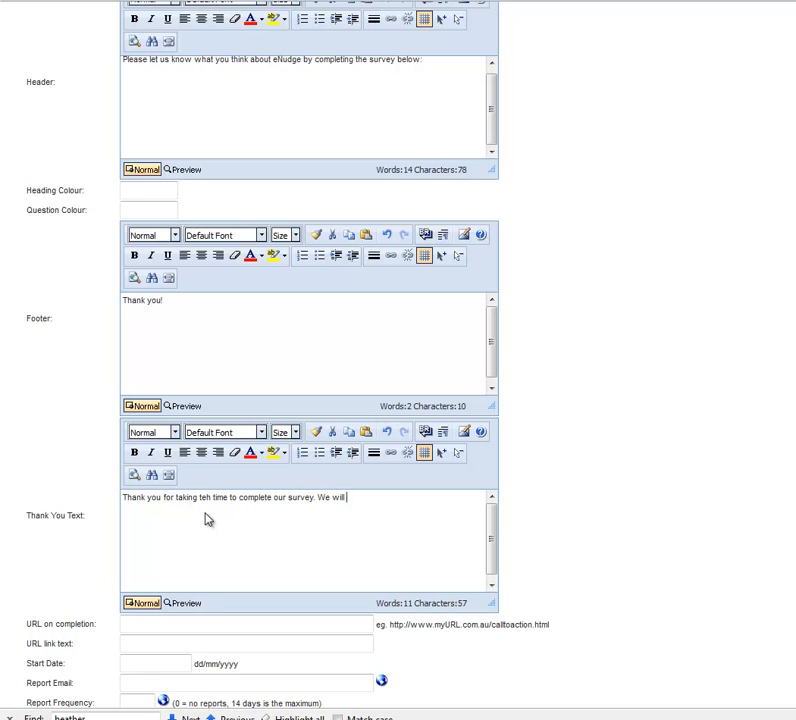
type(" announce the winner in our nex")
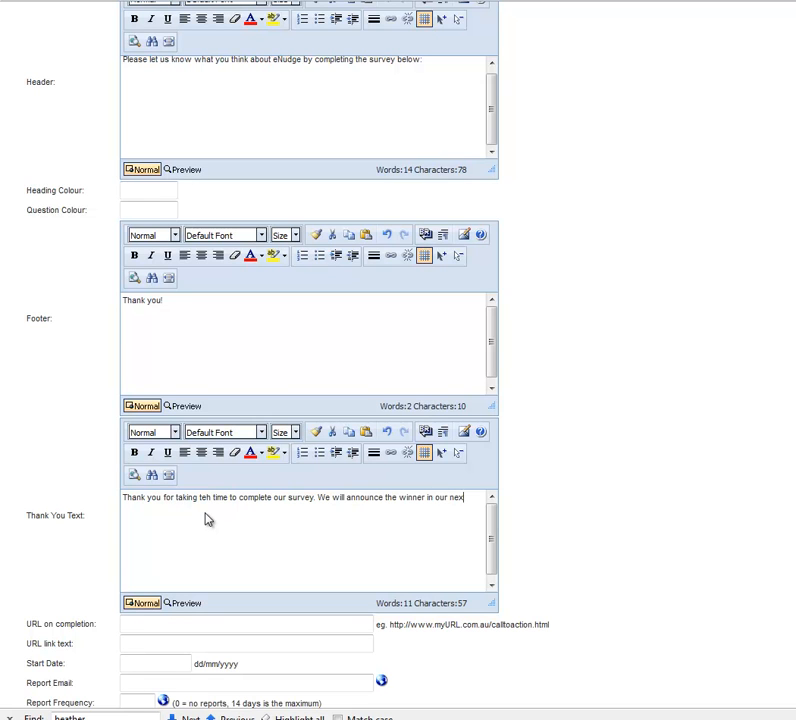
type("t eNudge newsletter.")
left_click(183, 626)
type("http://www.enudge.com.au")
key("Tab")
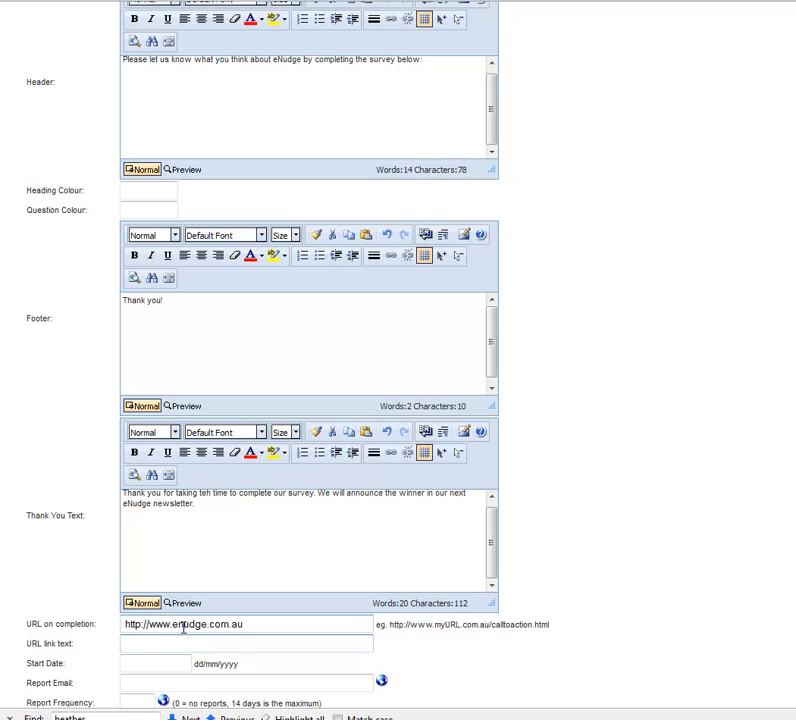
type("Visit our website.")
scroll(267, 631, "down", 5)
Step: Set start date 01/02/2012, the report e-mail address, frequency 1, submission notices, then create the survey
left_click(155, 403)
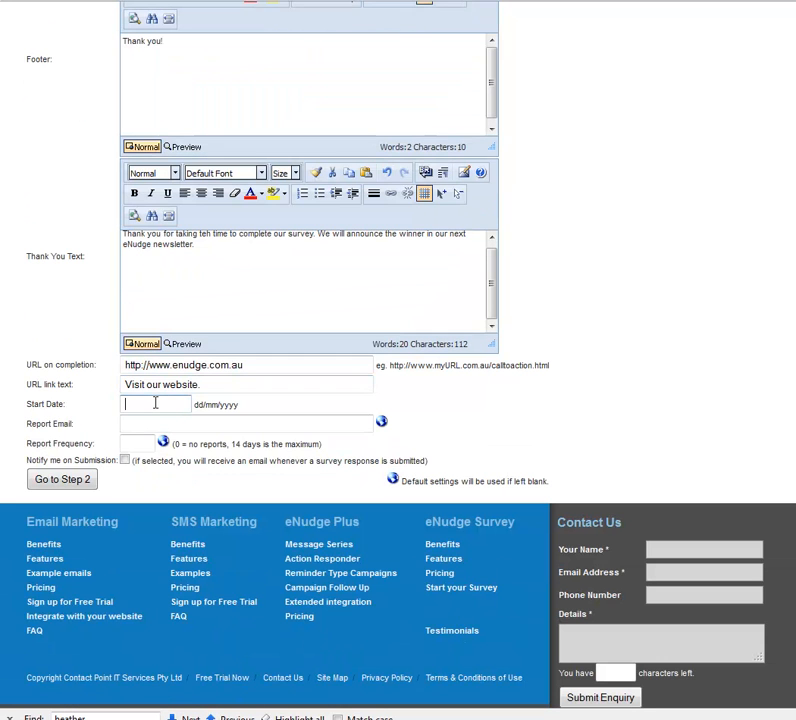
type("01/02/2012")
left_click(158, 421)
type("sabel")
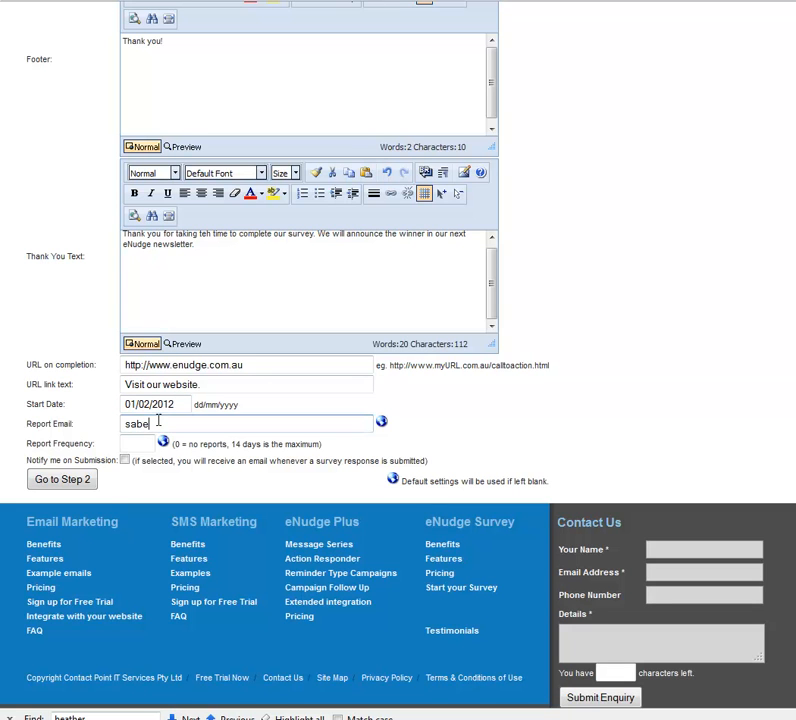
key("BackSpace")
key("BackSpace")
key("ctrl+a")
left_click(133, 443)
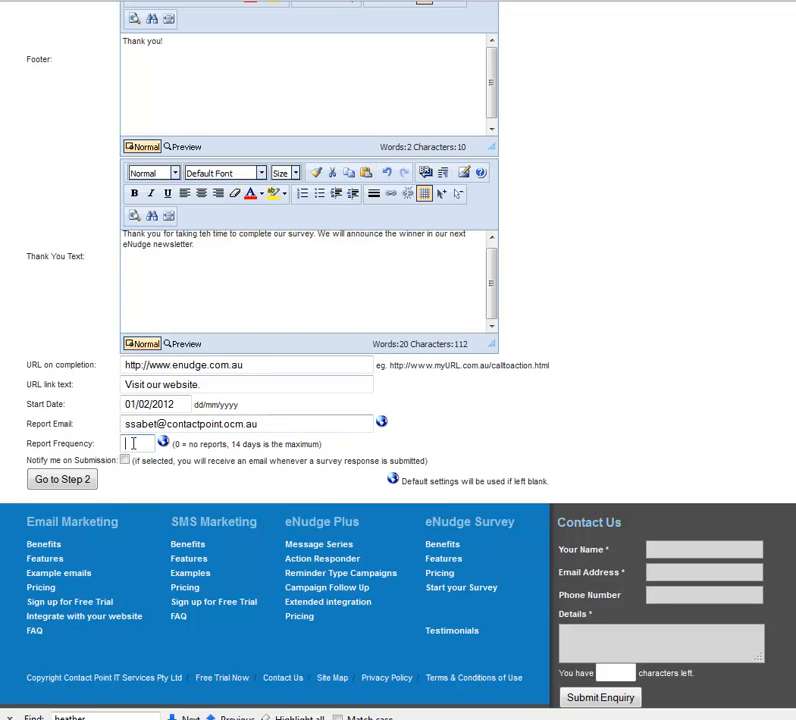
type("1")
left_click(125, 460)
left_click(80, 480)
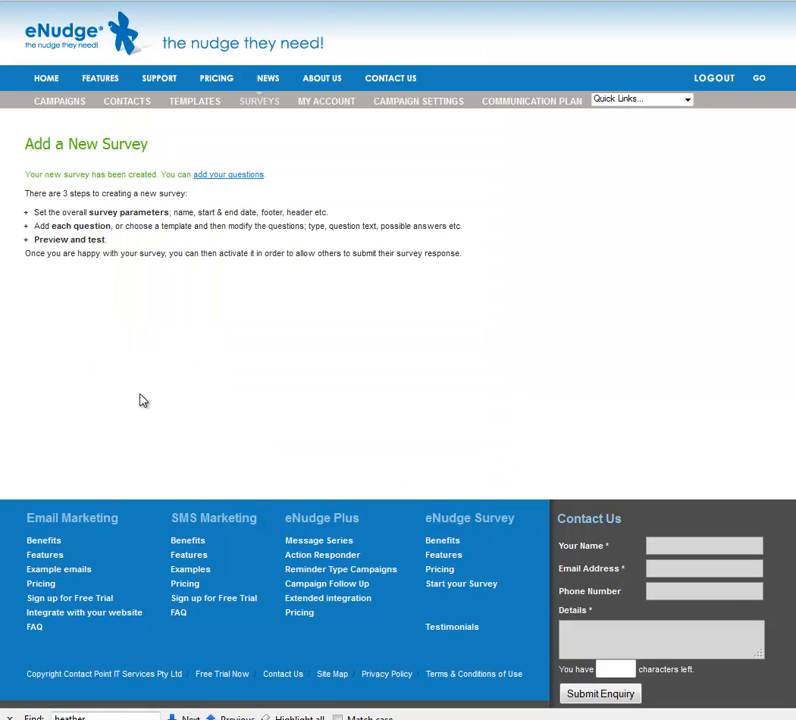
Step: Reopen survey details, set heading colour blue 2B8EFF and question colour dark grey 525252, and save
left_click(218, 177)
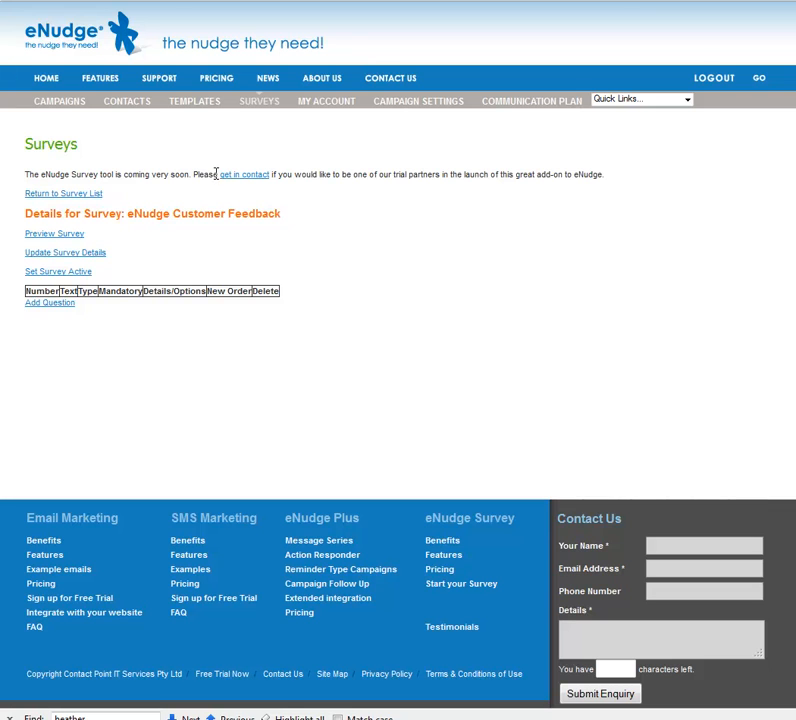
left_click(73, 254)
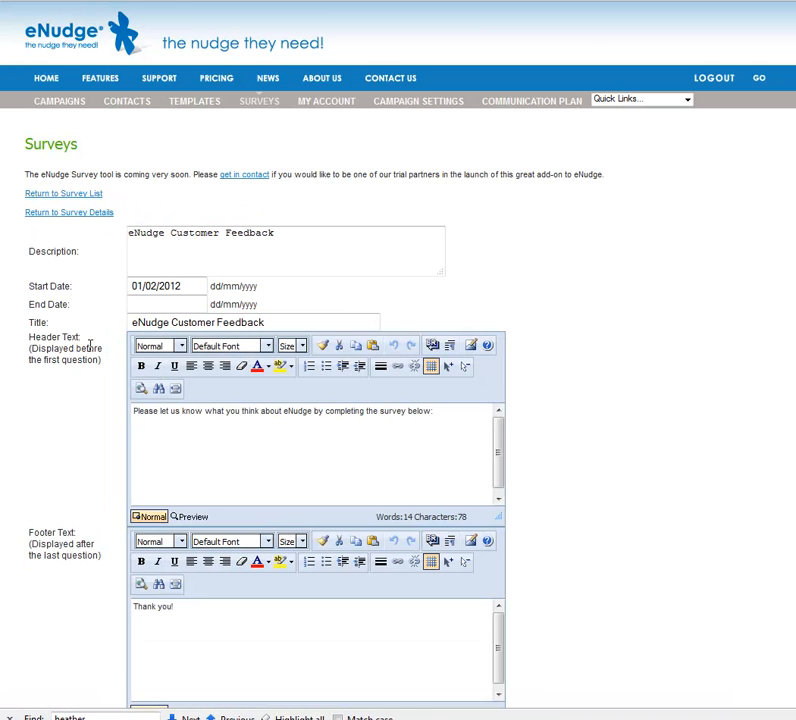
scroll(90, 350, "down", 5)
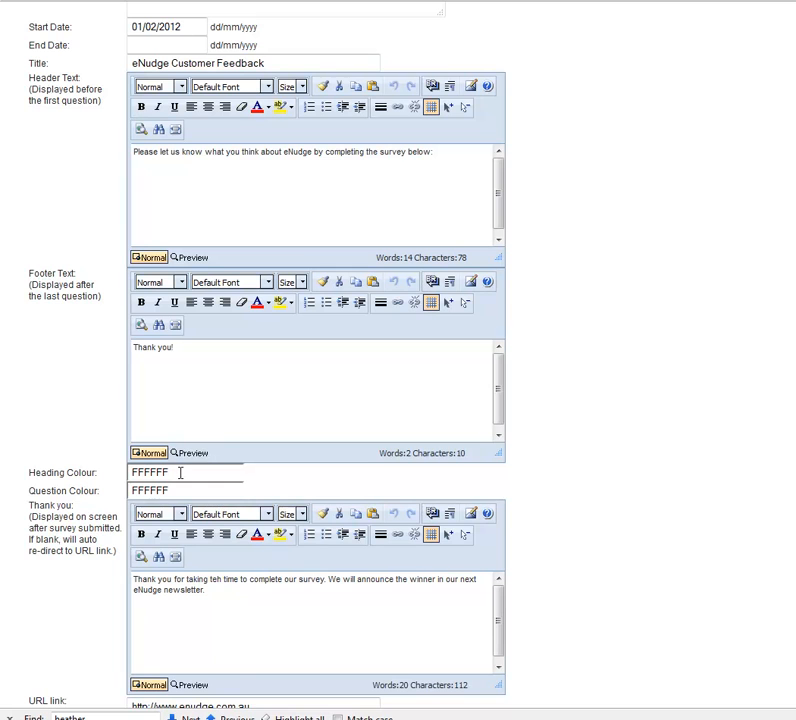
left_click(180, 473)
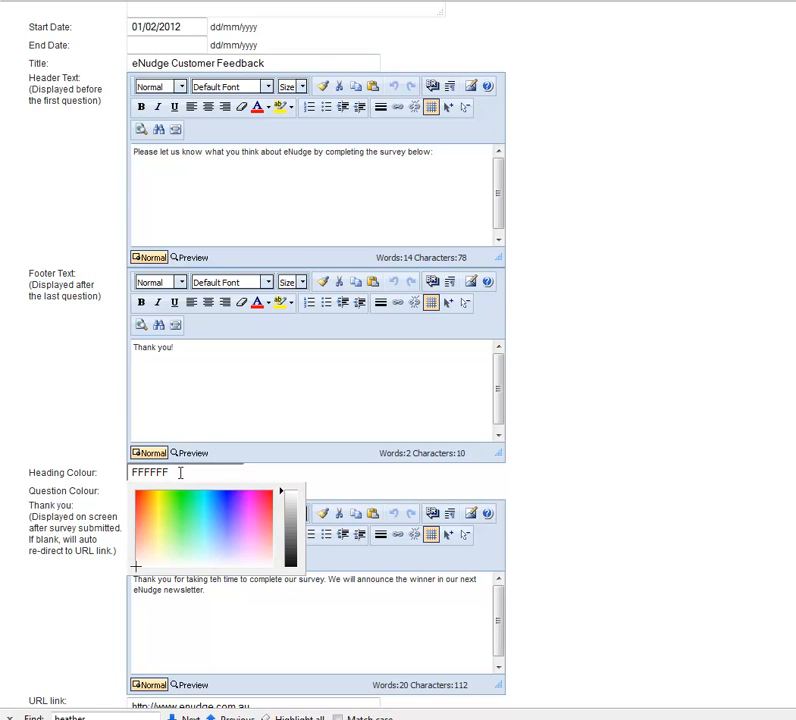
left_click(216, 503)
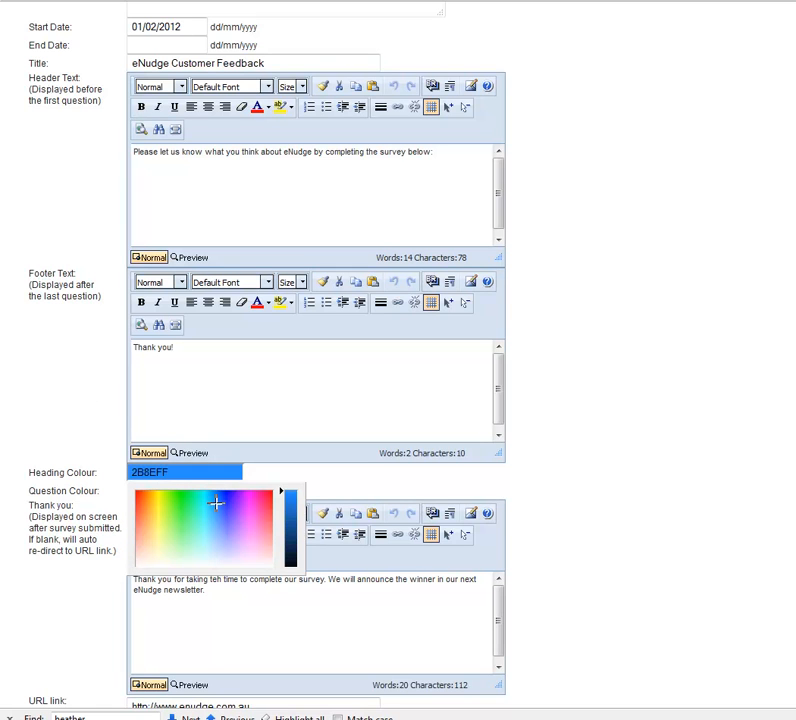
left_click(135, 490)
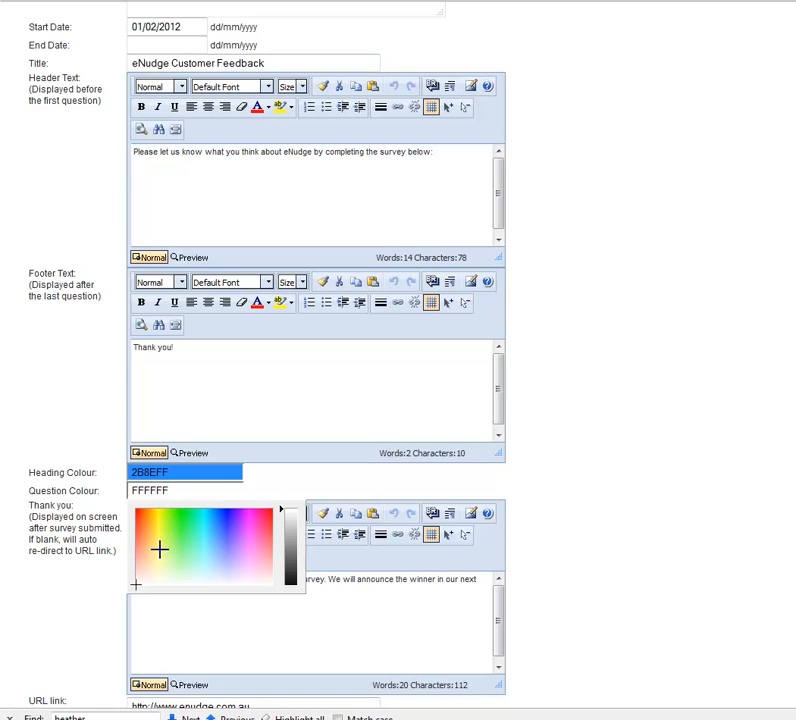
left_click_drag(281, 517, 284, 568)
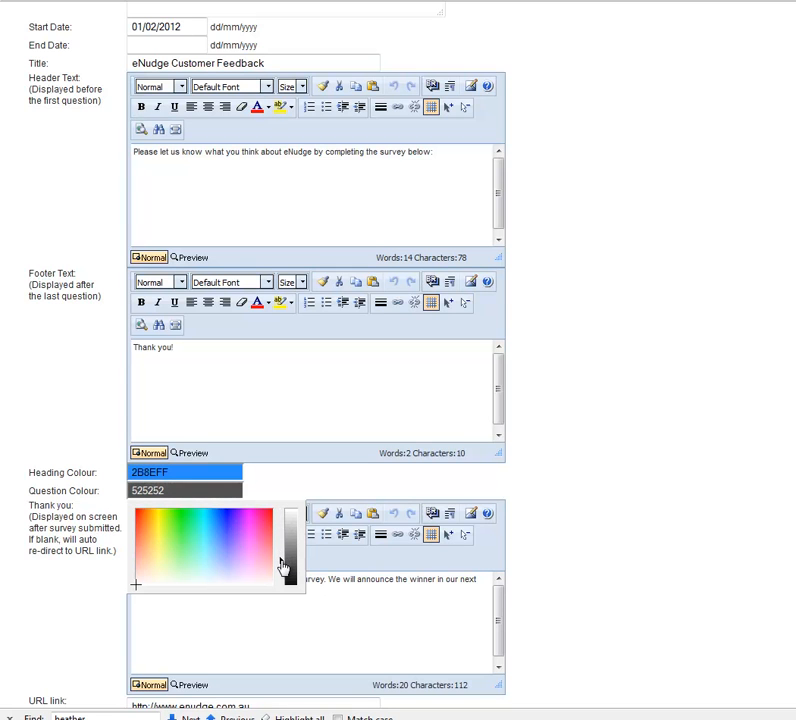
scroll(242, 469, "down", 6)
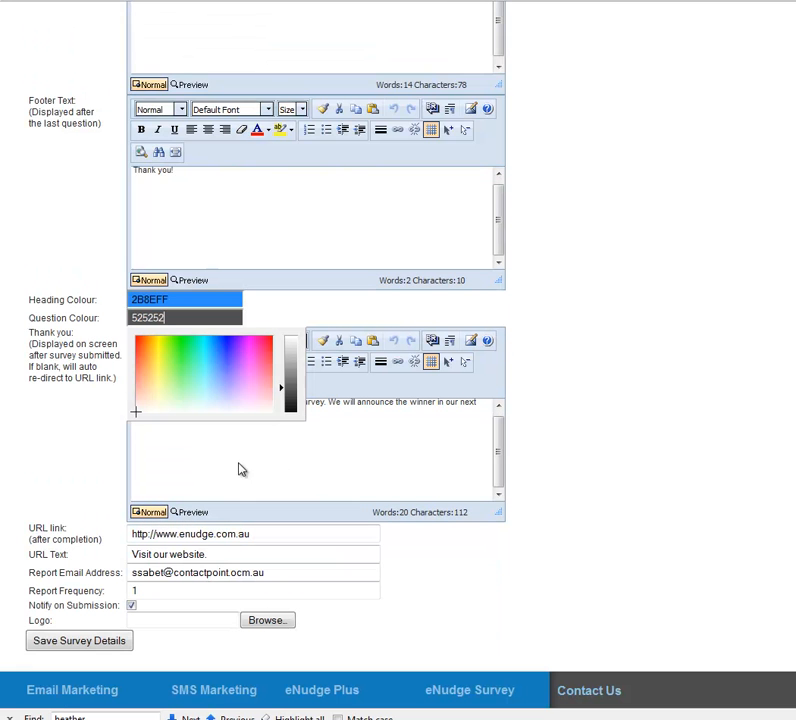
left_click(100, 471)
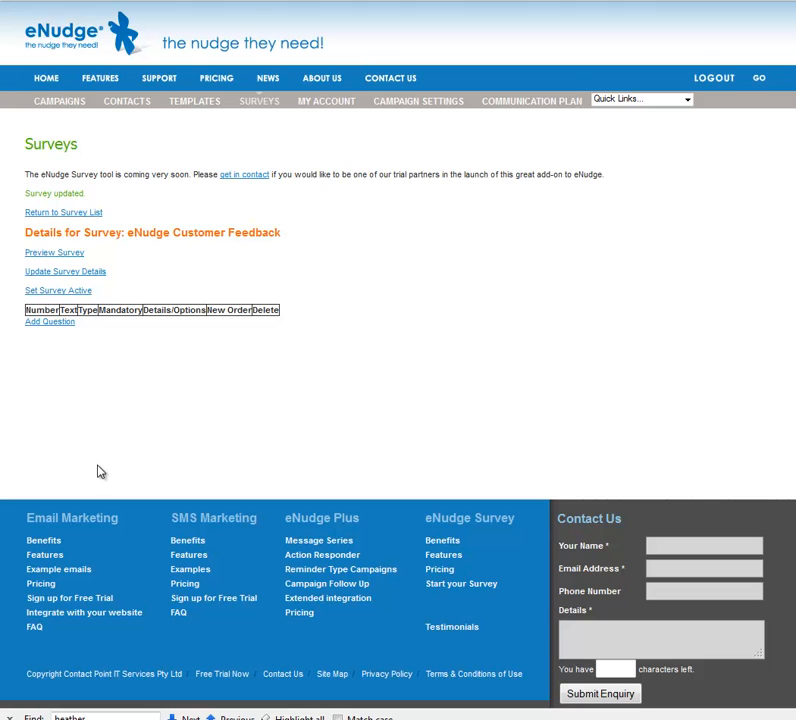
Step: Add single-line question 'How long have you been an eNudge user?' with length 10, maximum 30, and confirm
left_click(50, 322)
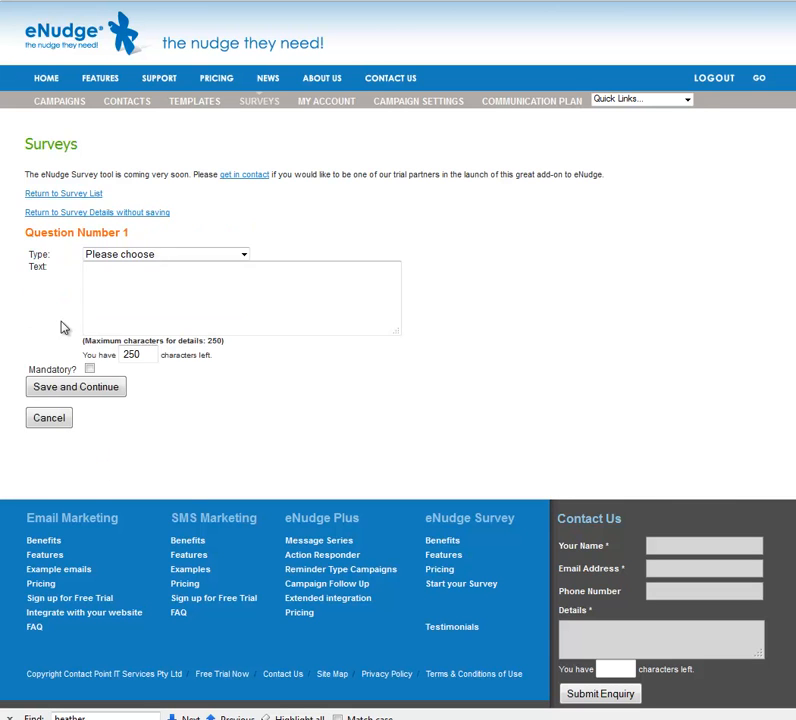
left_click(245, 256)
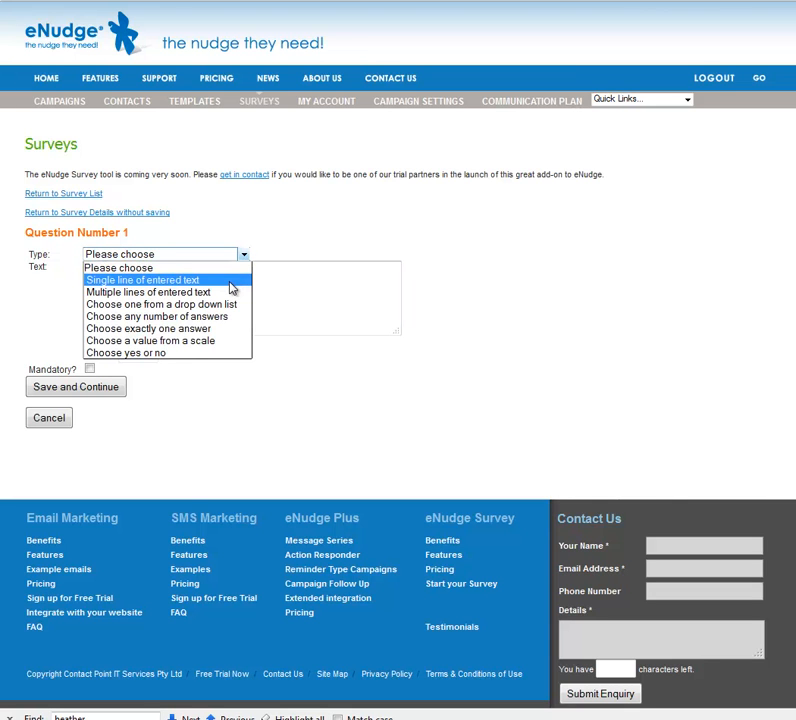
left_click(232, 285)
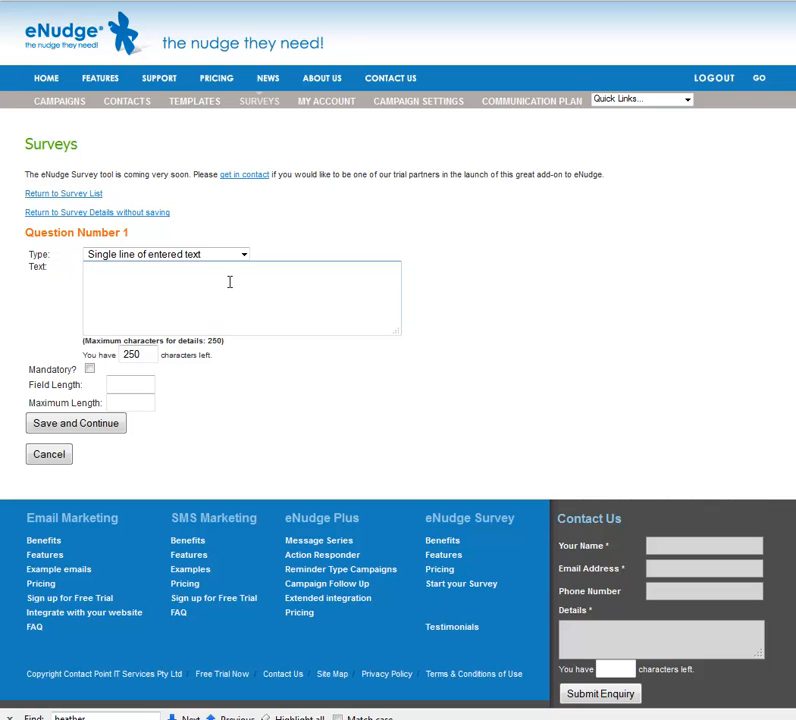
type("How long have you been ")
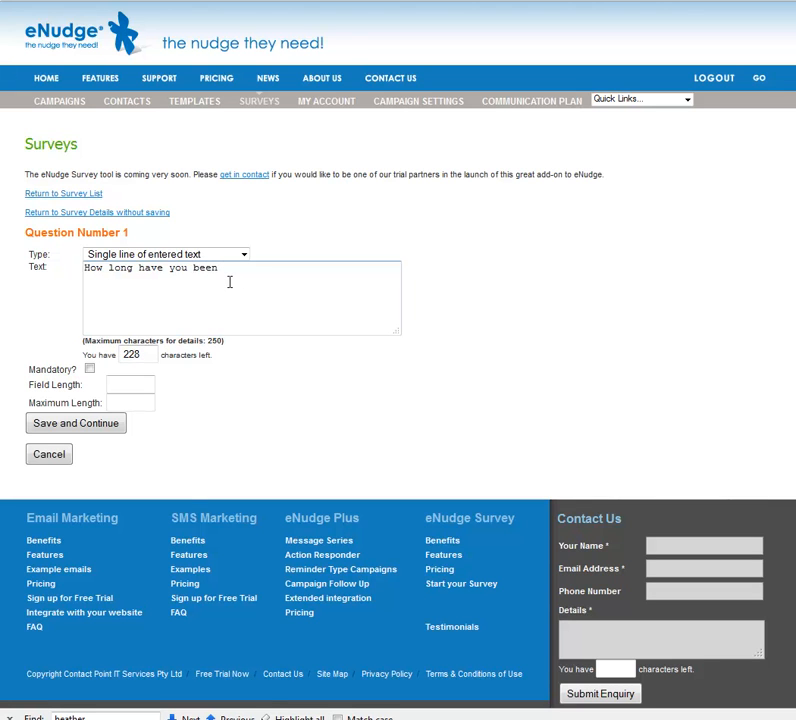
type("an eNudge user?")
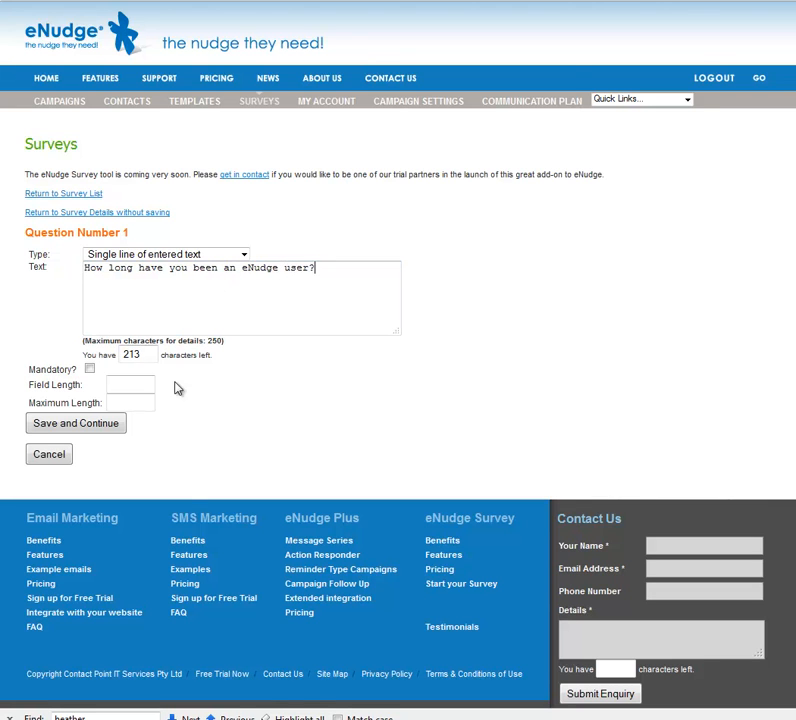
left_click(137, 383)
type("10")
left_click(124, 401)
type("30")
left_click(104, 424)
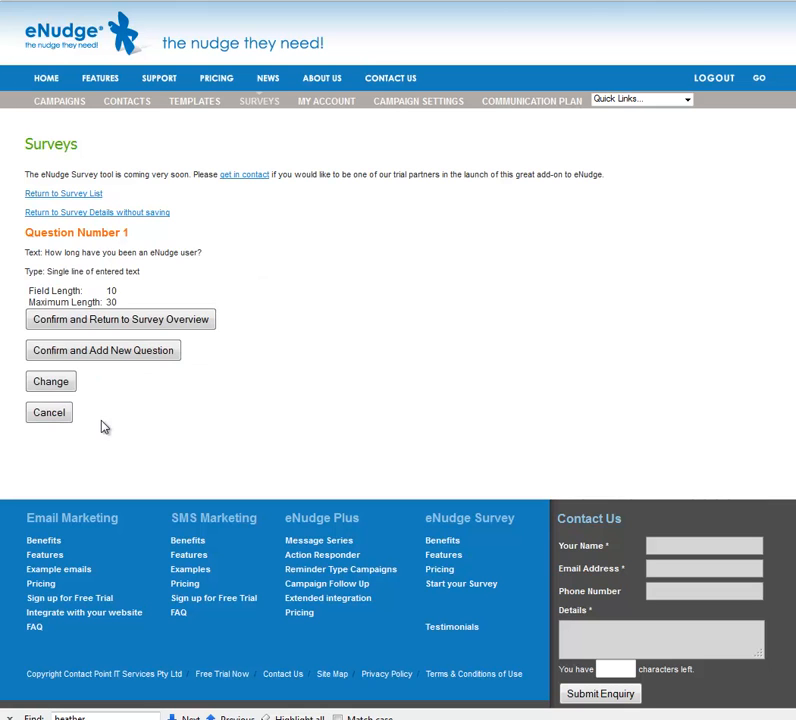
left_click(90, 352)
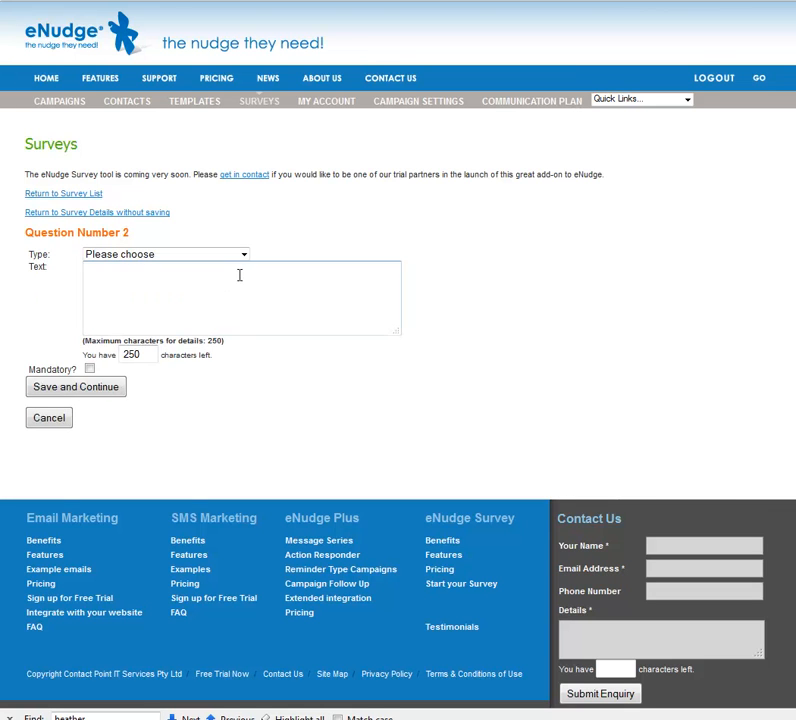
Step: Make question 2 multi-line text reading 'Please let us know how we can make eNudge better:'
left_click(244, 258)
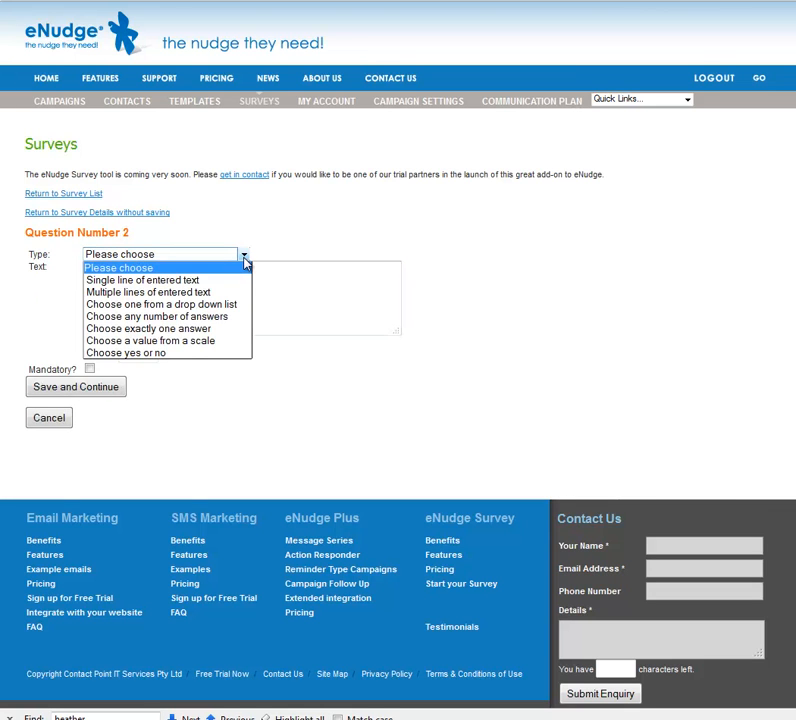
left_click(231, 292)
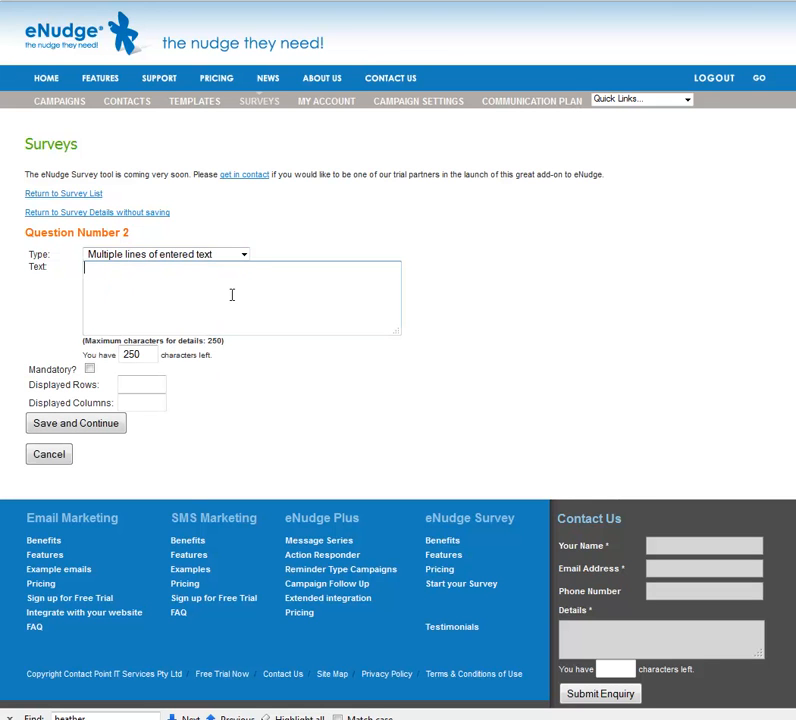
type("Please ley")
key("BackSpace")
key("BackSpace")
type("t us know how ")
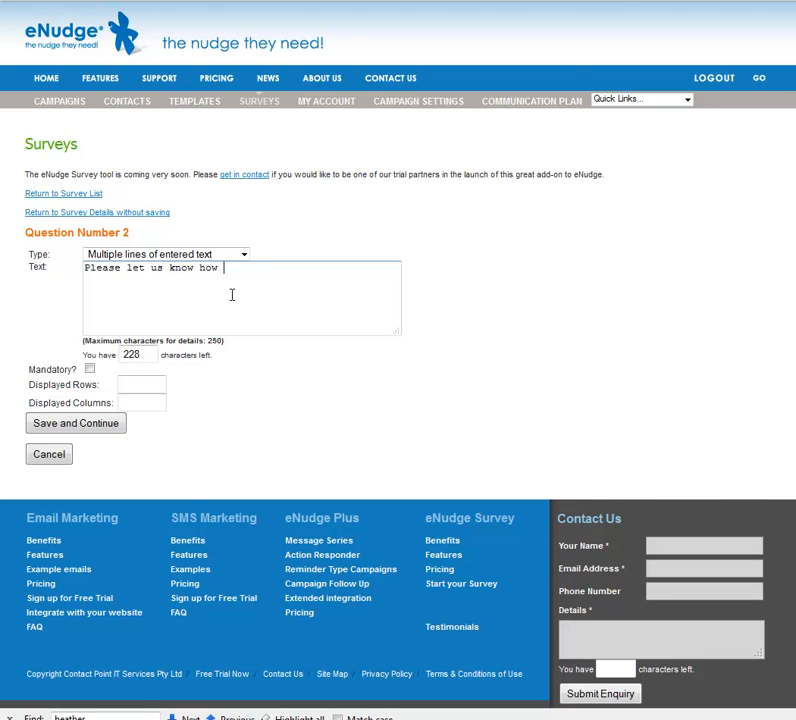
type("we can make eNudge better")
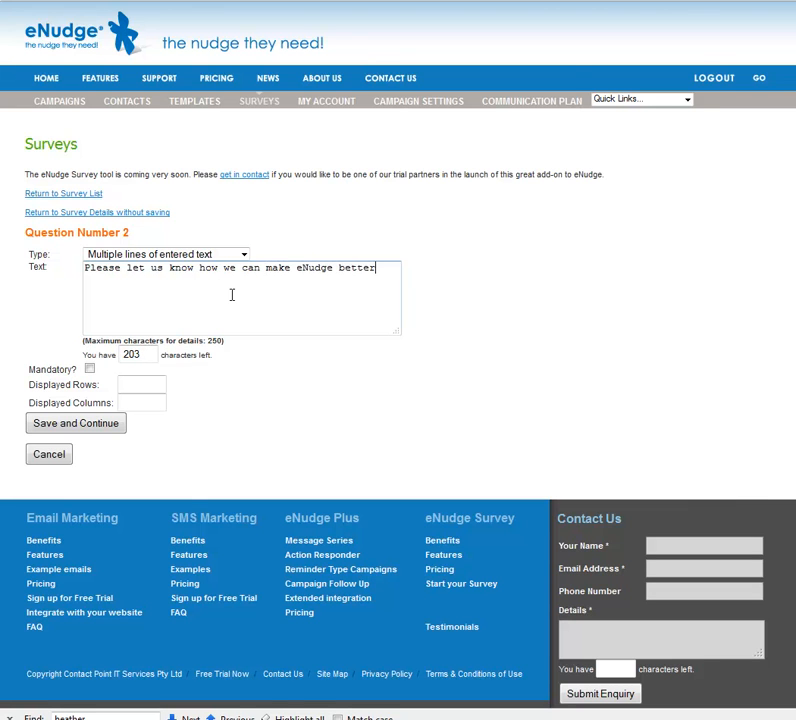
type(":")
Step: Give question 2 3 displayed rows and 50 columns, then save and confirm it
left_click(152, 386)
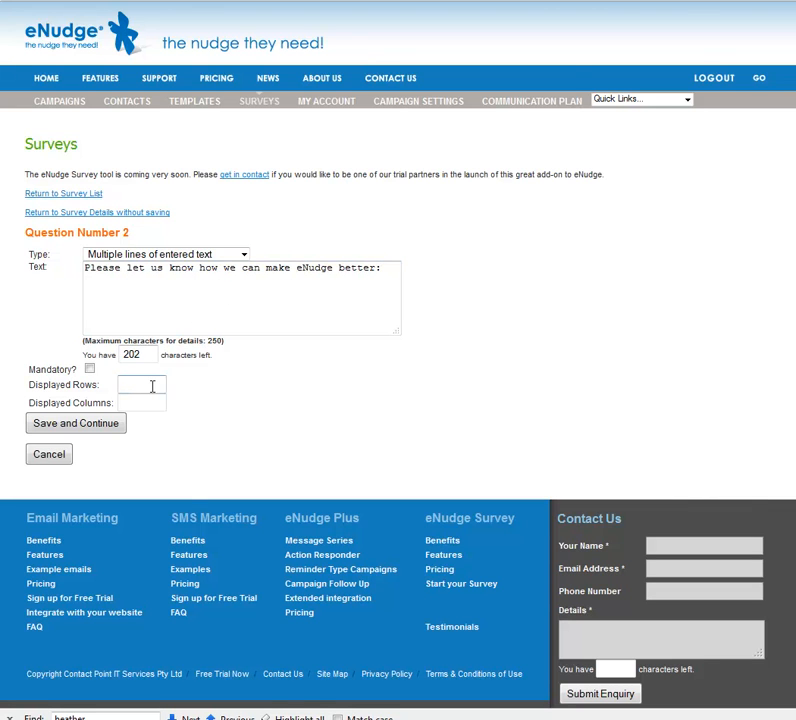
type("3")
left_click(136, 402)
type("10")
left_click_drag(153, 402, 104, 402)
type("50")
left_click(101, 425)
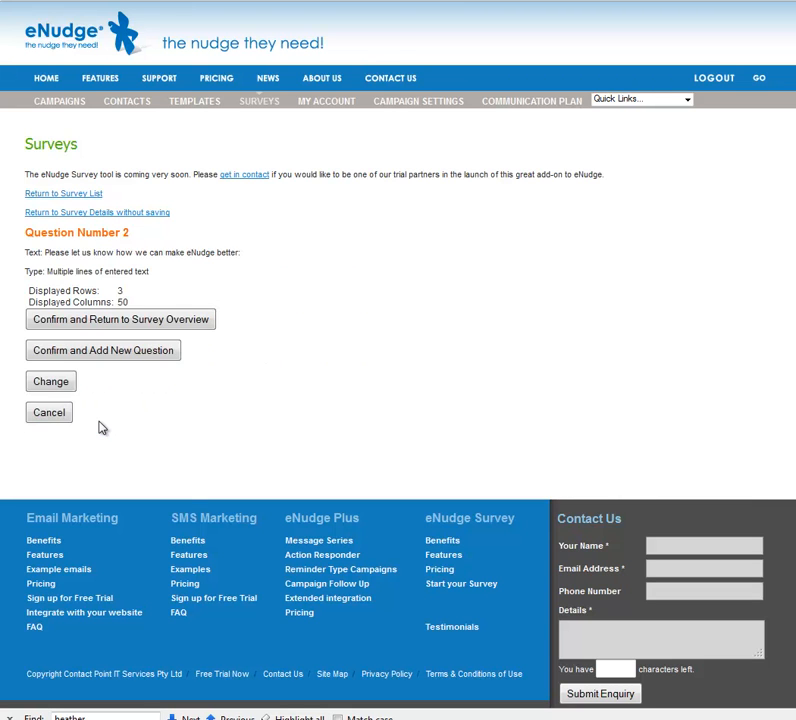
left_click(117, 358)
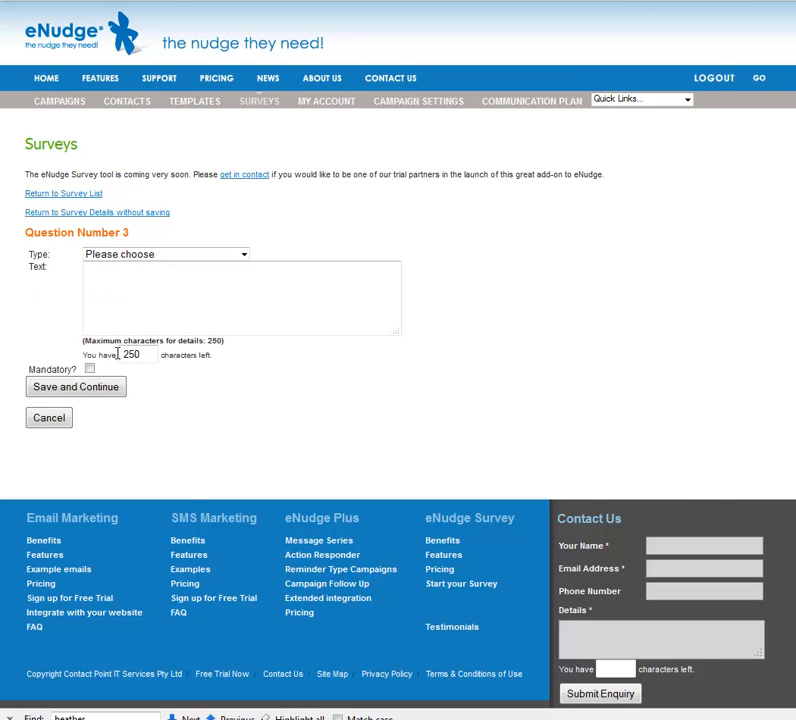
Step: Make question 3 a mandatory drop-down asking 'How did you first hear about eNudge?'
left_click(243, 254)
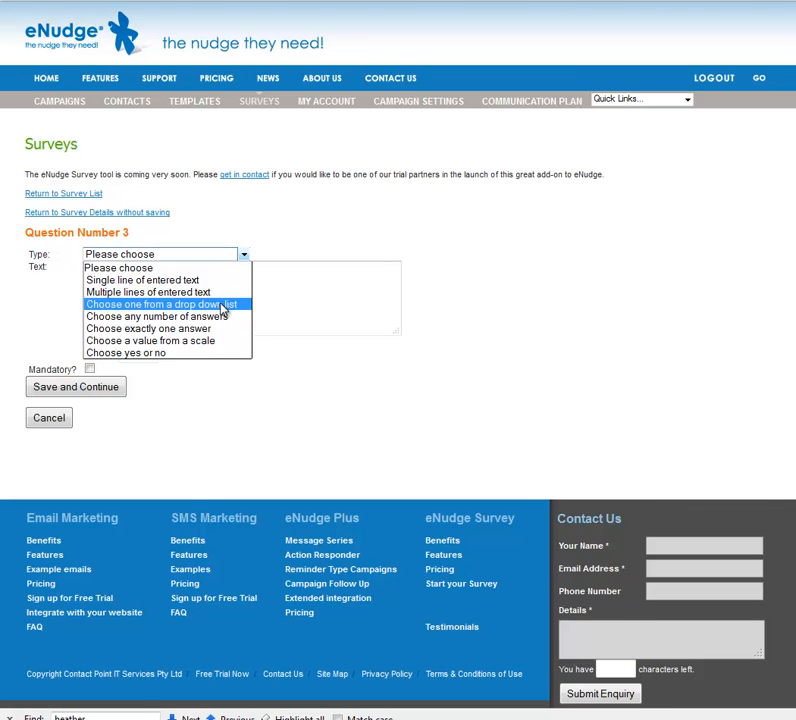
left_click(222, 310)
left_click(215, 281)
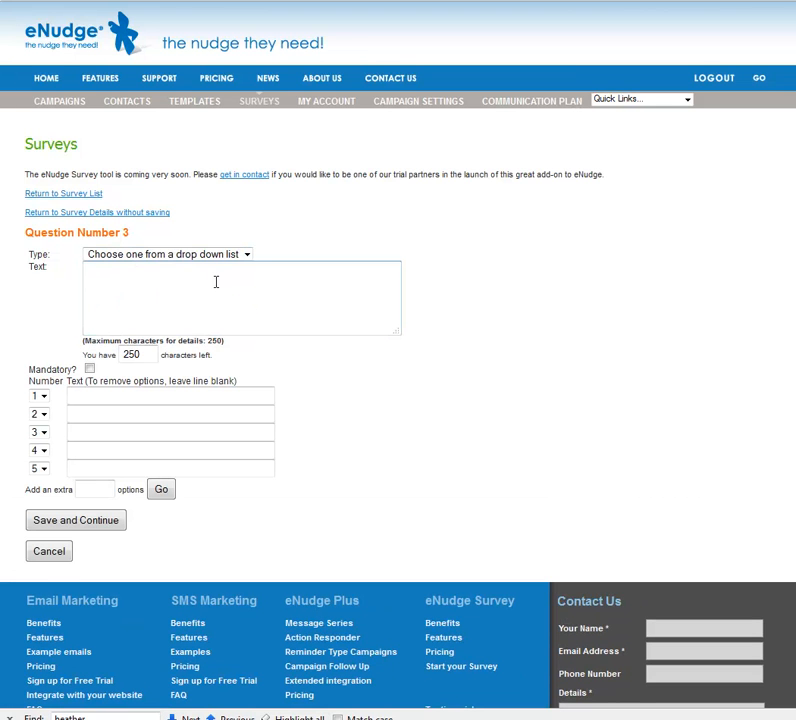
type("How did you first hear about eNudge?")
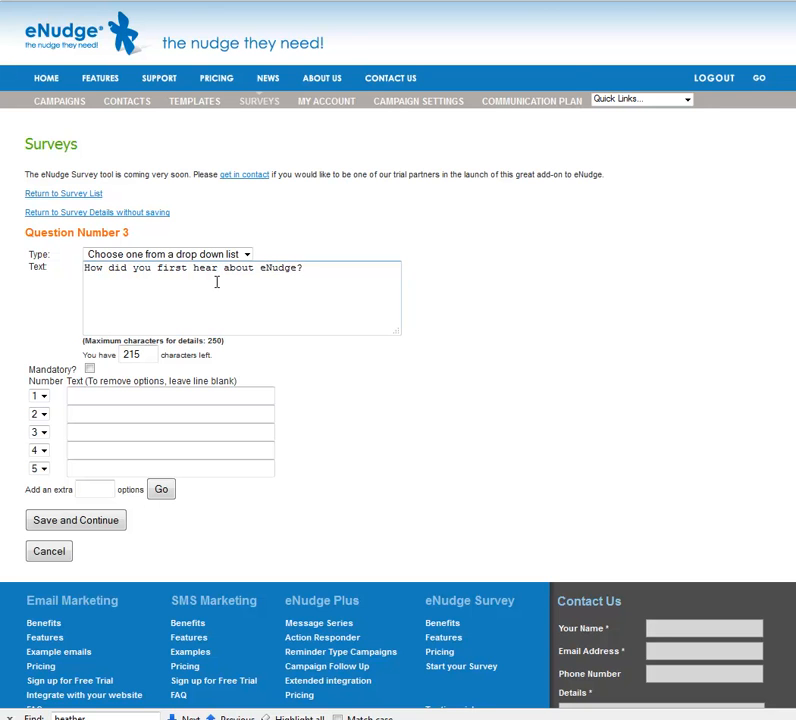
left_click(89, 370)
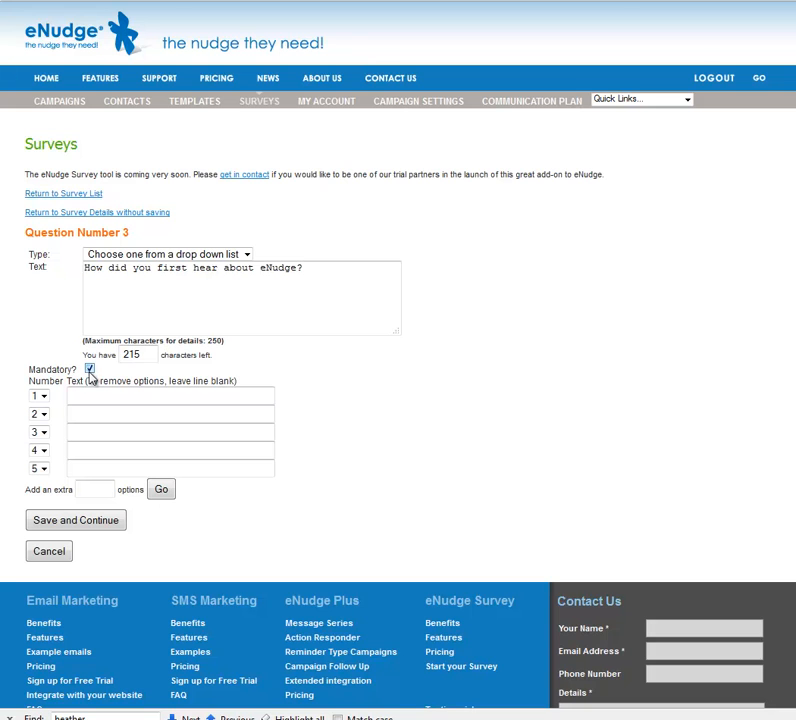
Step: Enter options Web Search, WOM, eNudge newsletter, Contact Point newsletter, Networking Event, and save question 3
left_click(94, 395)
type("Web Search")
key("Tab")
key("Tab")
type("WOM")
key("Tab")
key("Tab")
type("eNu")
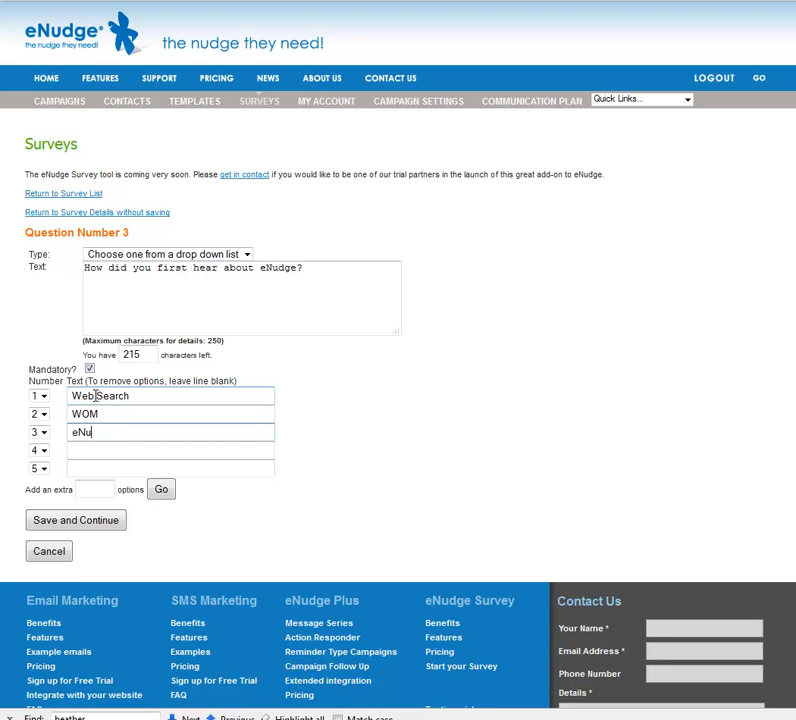
type("dge newsletter")
key("Tab")
key("Tab")
type("Contact Point newlse")
key("BackSpace")
key("BackSpace")
key("BackSpace")
type("sletter")
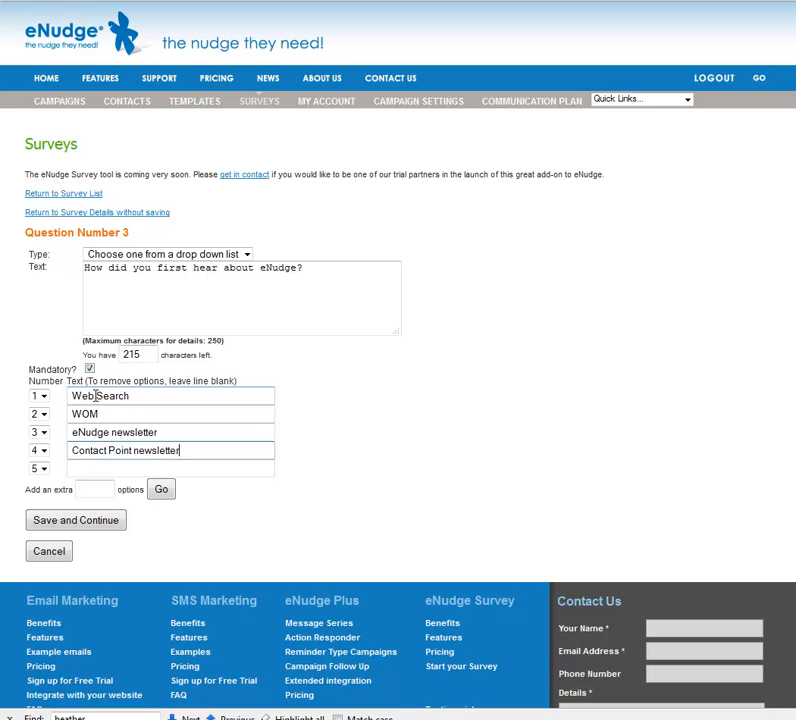
key("Tab")
key("Tab")
type("Networking ")
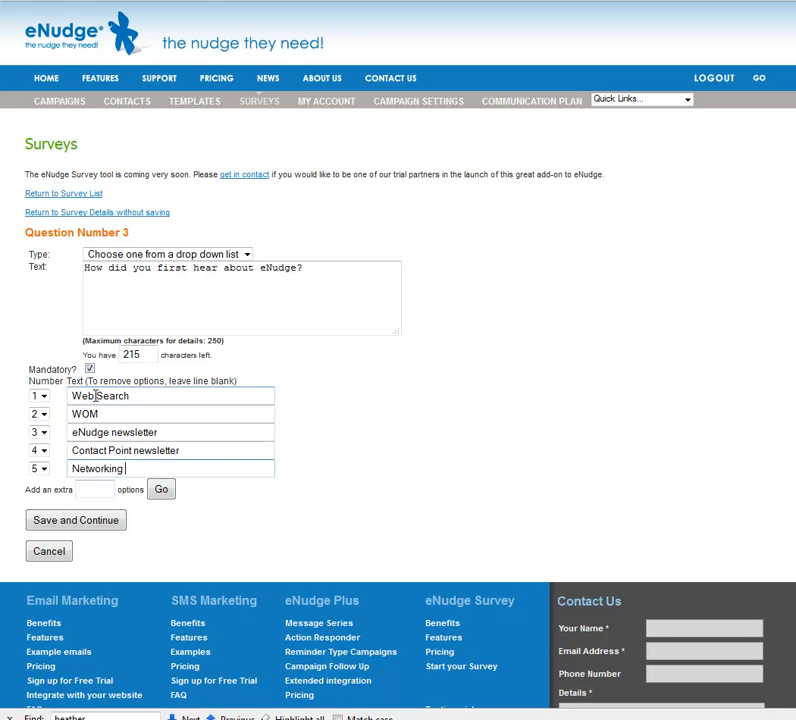
type("Event")
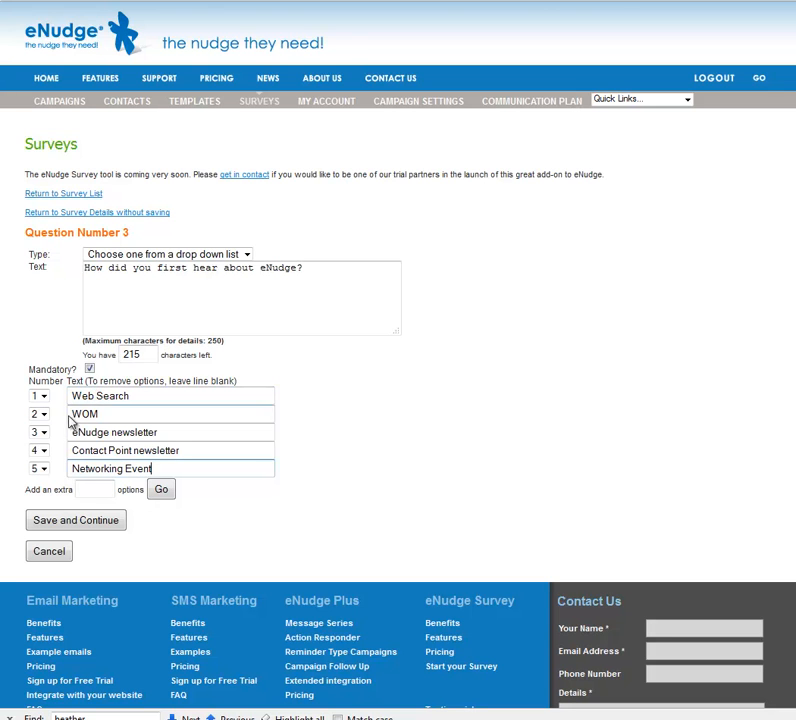
left_click(64, 522)
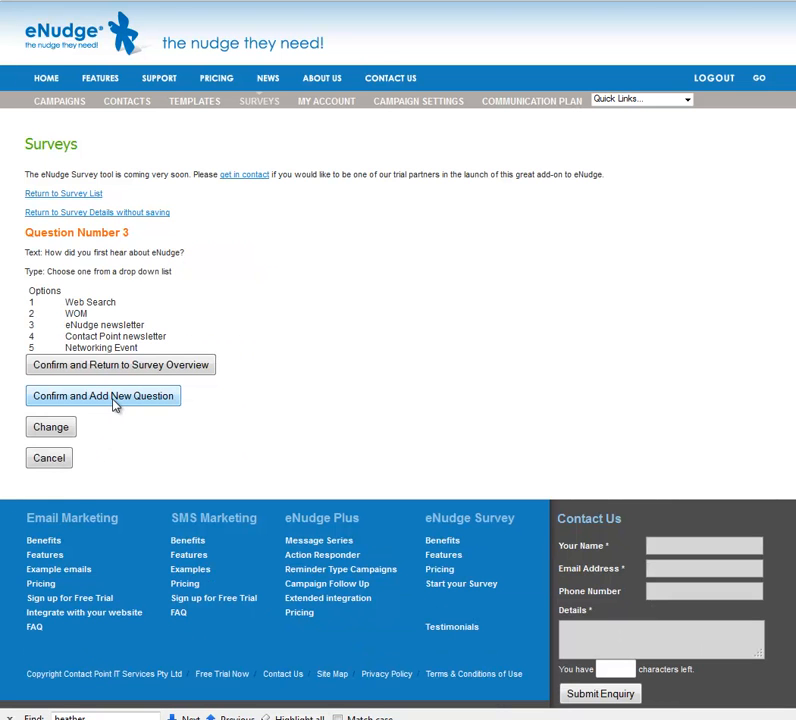
Step: Confirm question 3, then add a sixth option 'Other' to it, save and confirm
left_click(110, 372)
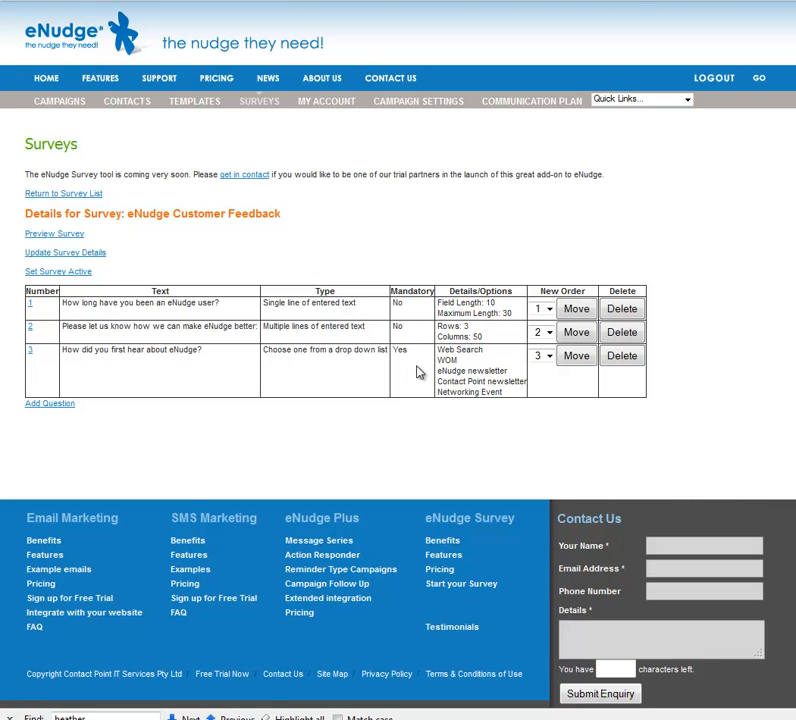
left_click(31, 352)
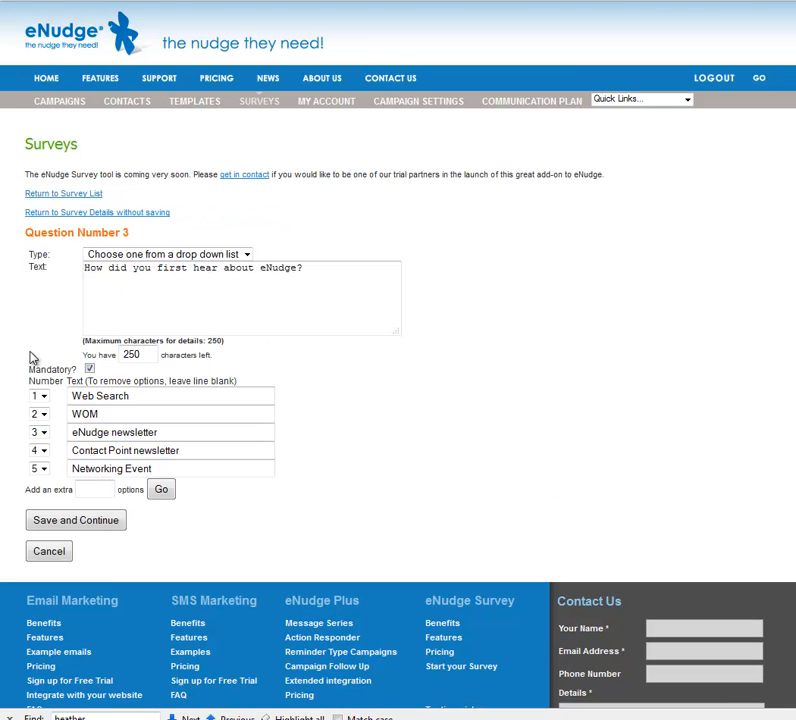
left_click(97, 488)
type("1")
left_click(161, 490)
left_click(134, 488)
type("Other")
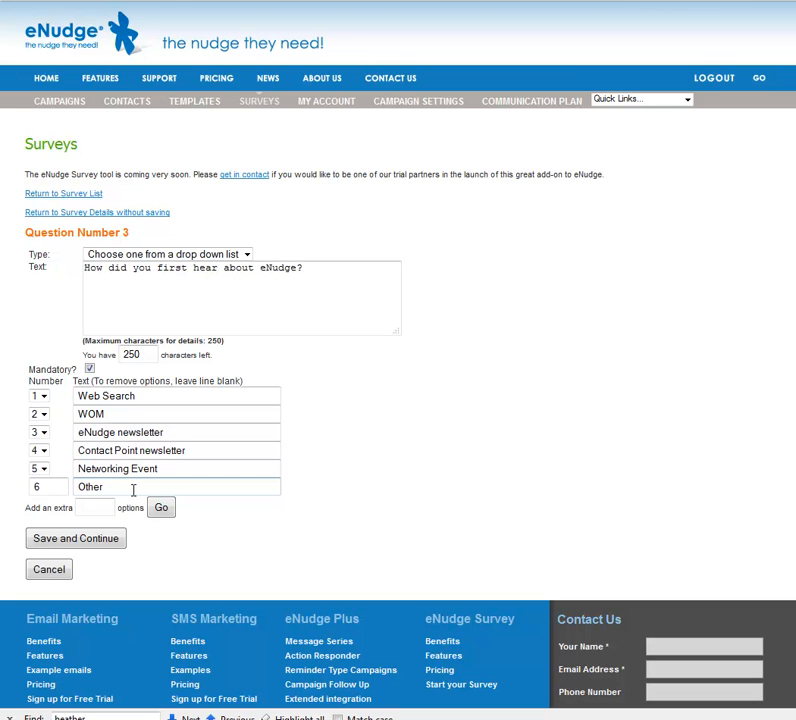
left_click(96, 545)
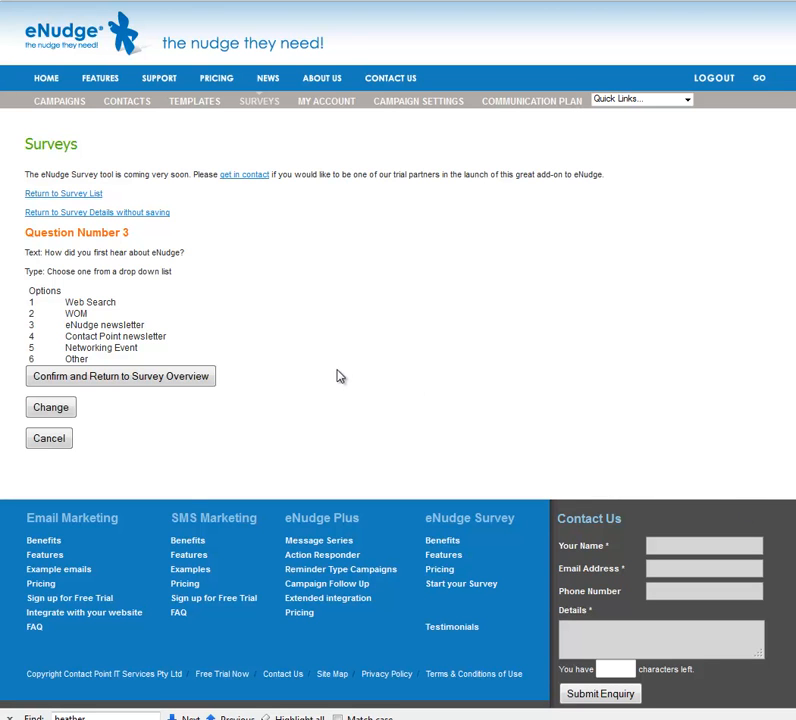
left_click(185, 379)
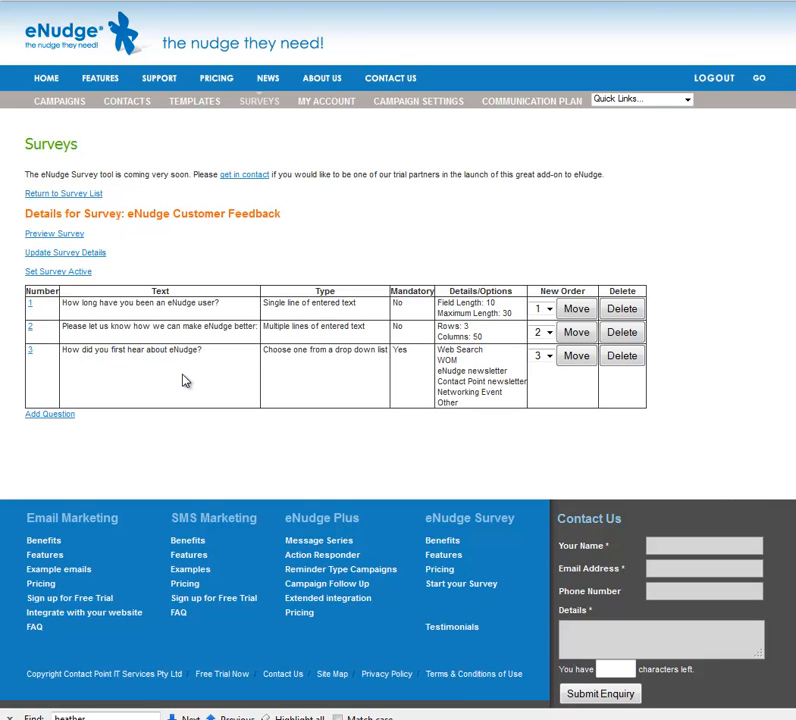
Step: Add mandatory any-number-of-answers question 4: 'Which eNudge products are you using at the moment?'
left_click(58, 419)
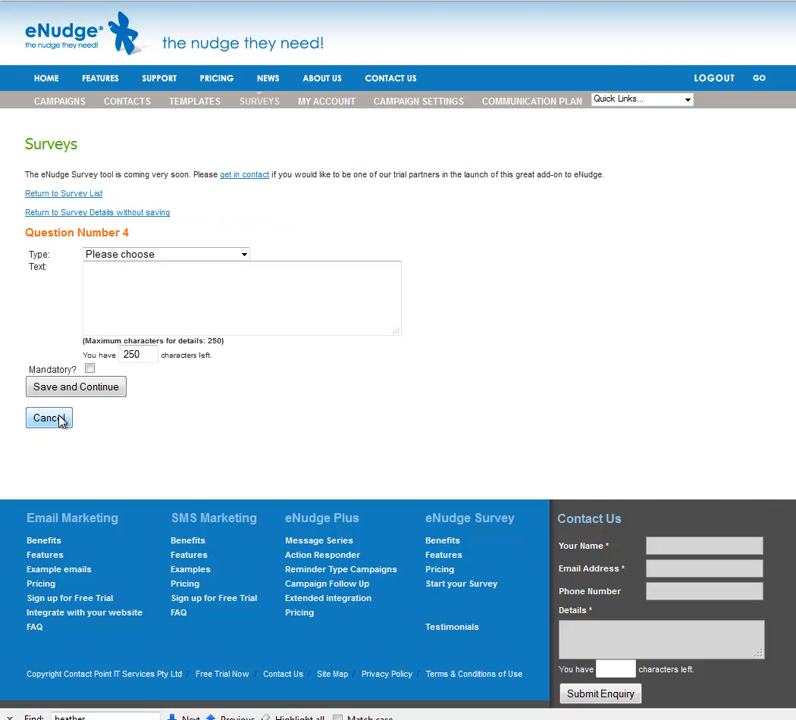
left_click(243, 257)
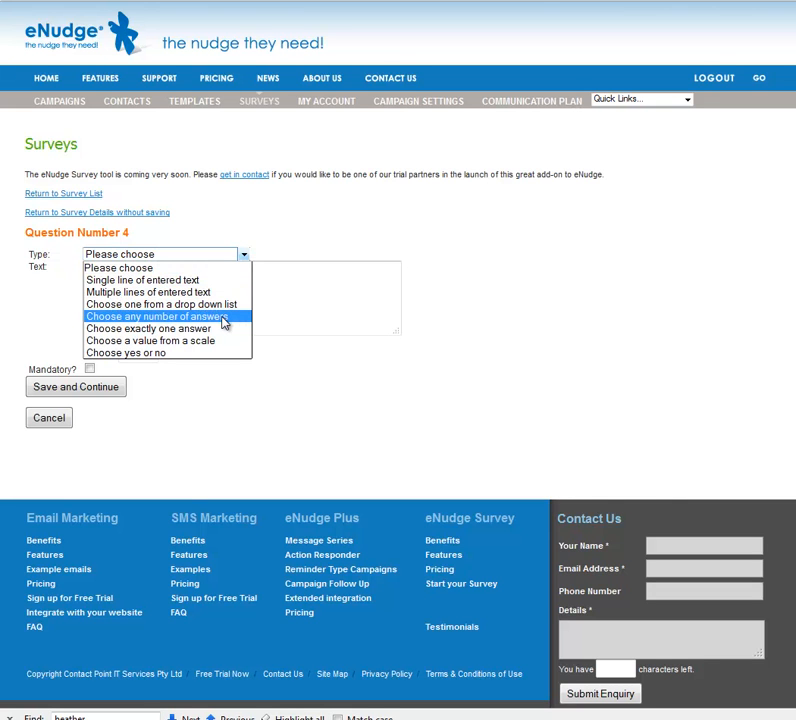
left_click(224, 322)
left_click(197, 275)
type("Which ")
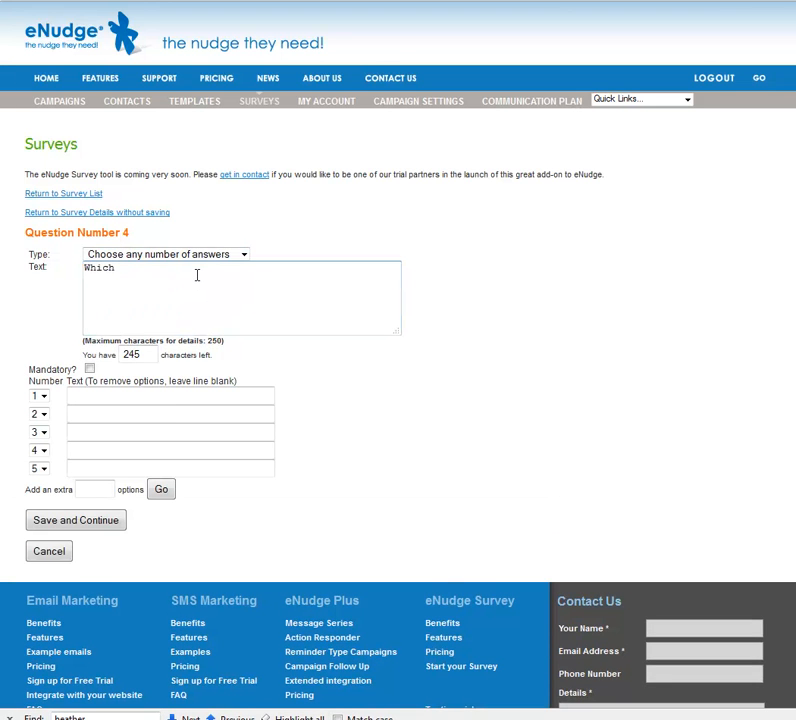
type("eNudge products are you using at")
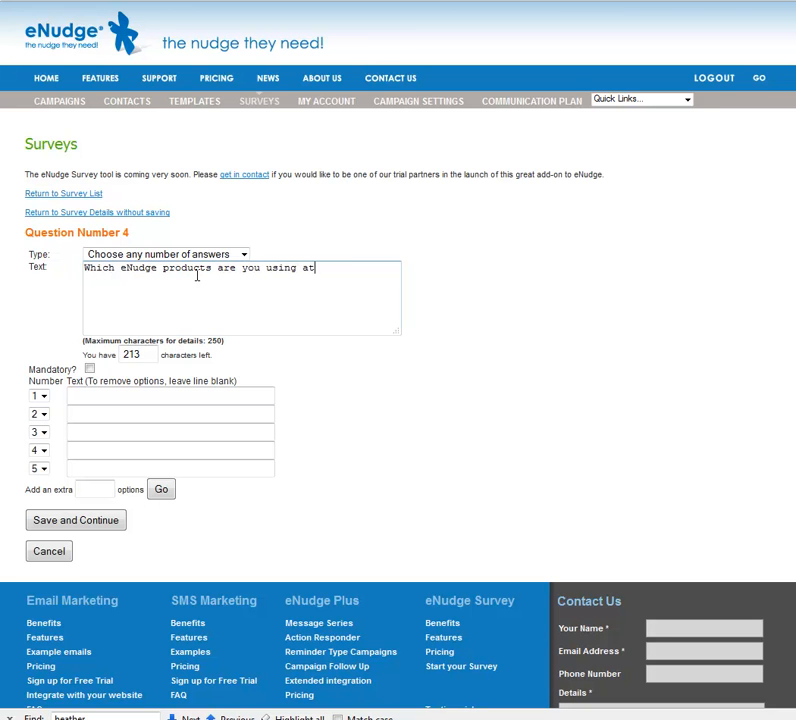
type(" the moemnt?")
key("Left")
key("Left")
key("Left")
key("BackSpace")
key("BackSpace")
type("me")
left_click(89, 368)
Step: Enter options eNudge Email, eNudge SMS, Message Series, Action Responder, eNudge Survey and save
left_click(94, 397)
type("eN")
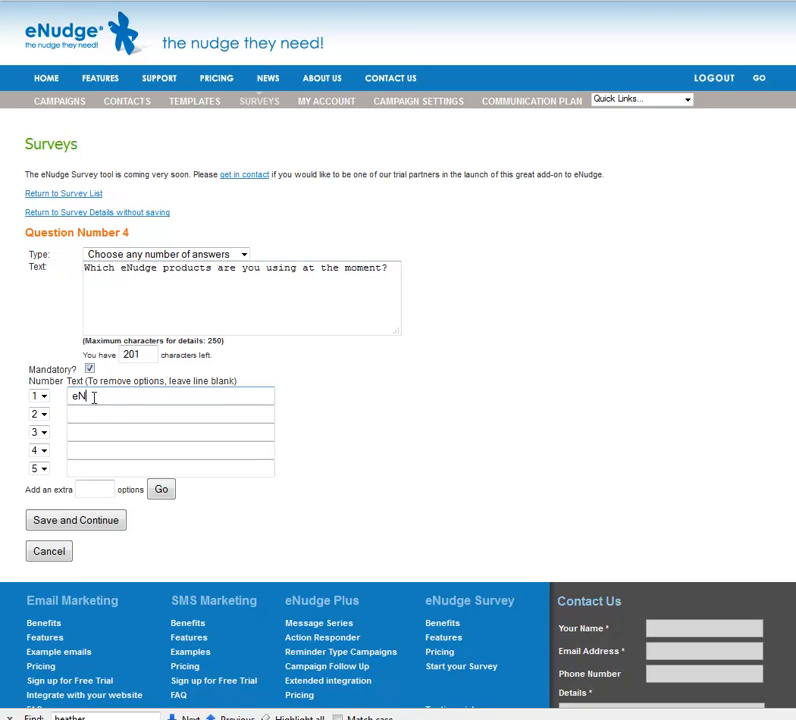
type("udge Email")
key("Tab")
type("eNudge SMS")
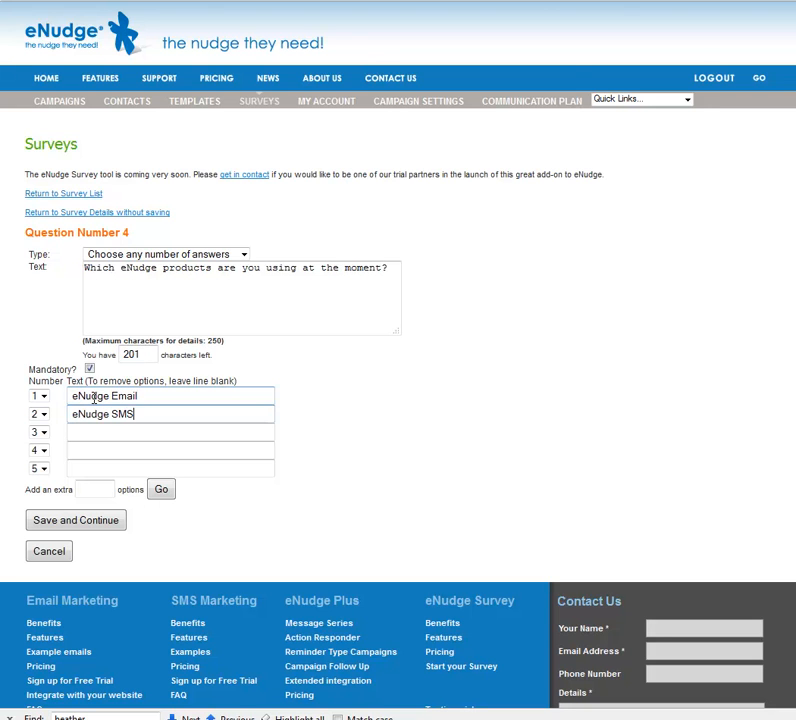
key("Tab")
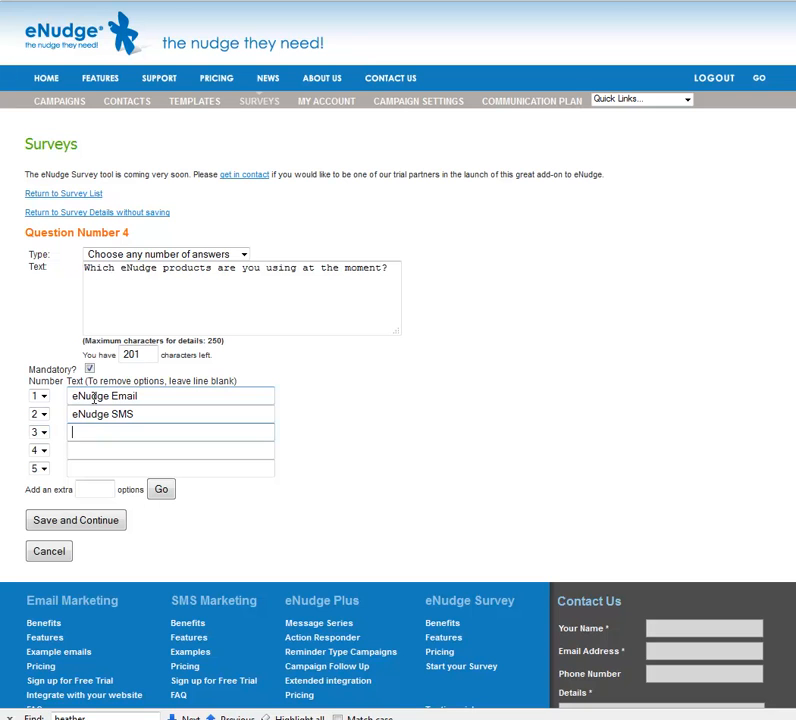
type("Message Series")
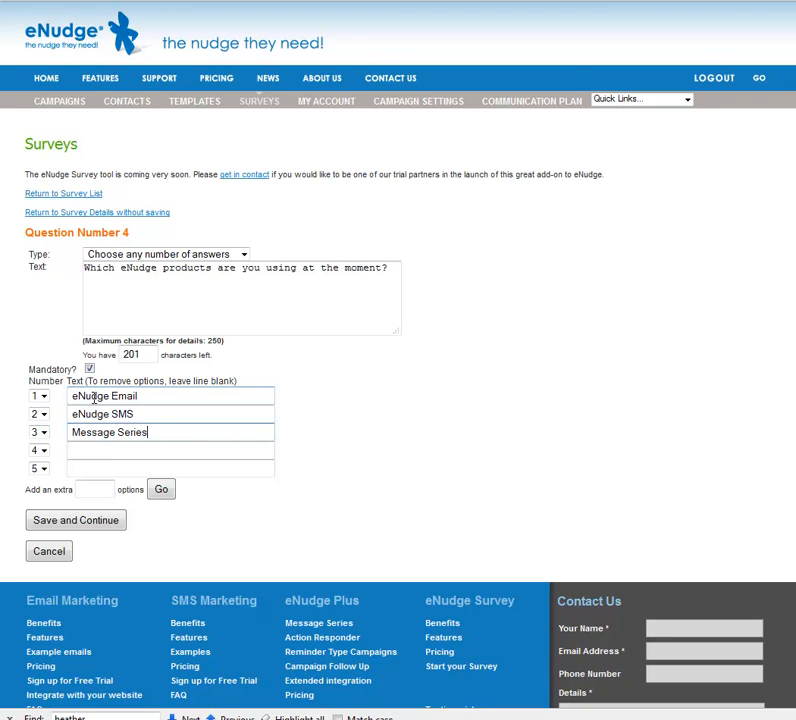
key("Tab")
type("Action Responder")
key("Tab")
type("eNudge")
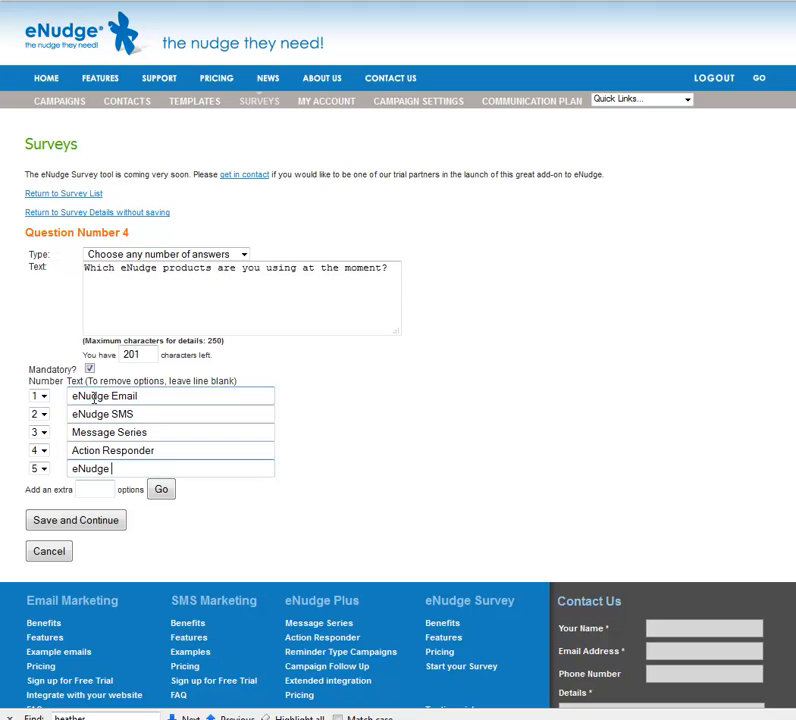
type(" Survey")
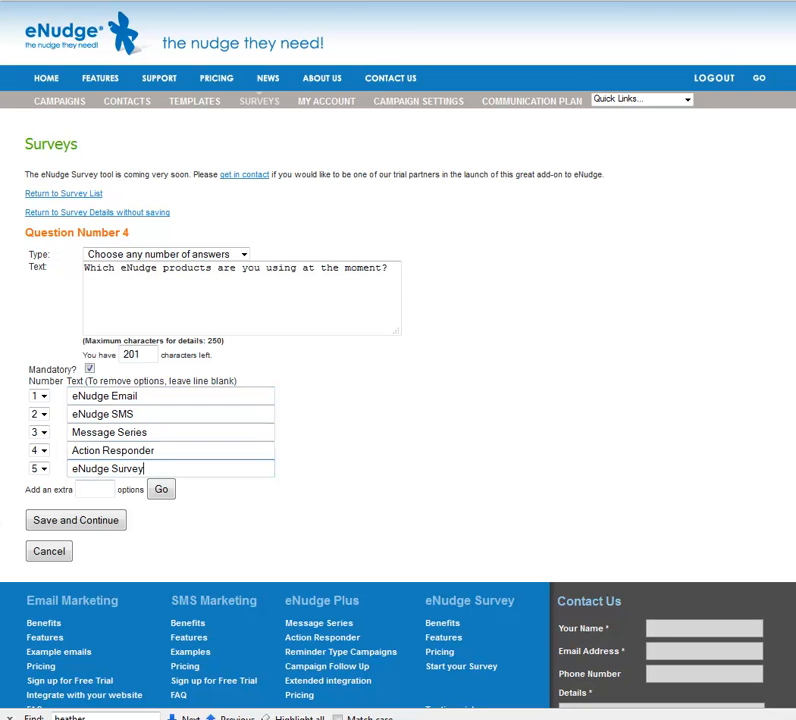
left_click(82, 520)
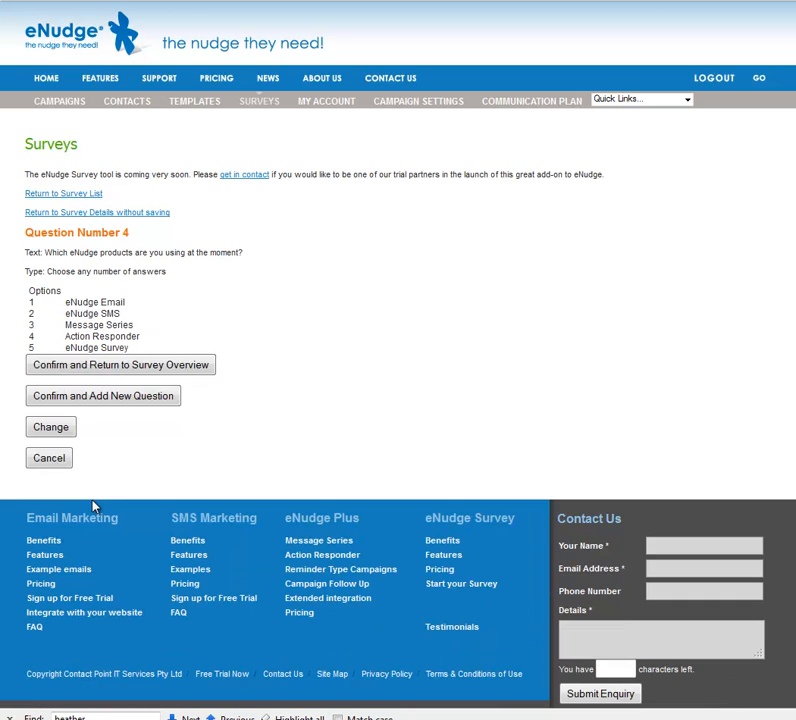
Step: Add mandatory single-answer question 5: 'How many times per month do you use eNudge?'
left_click(103, 396)
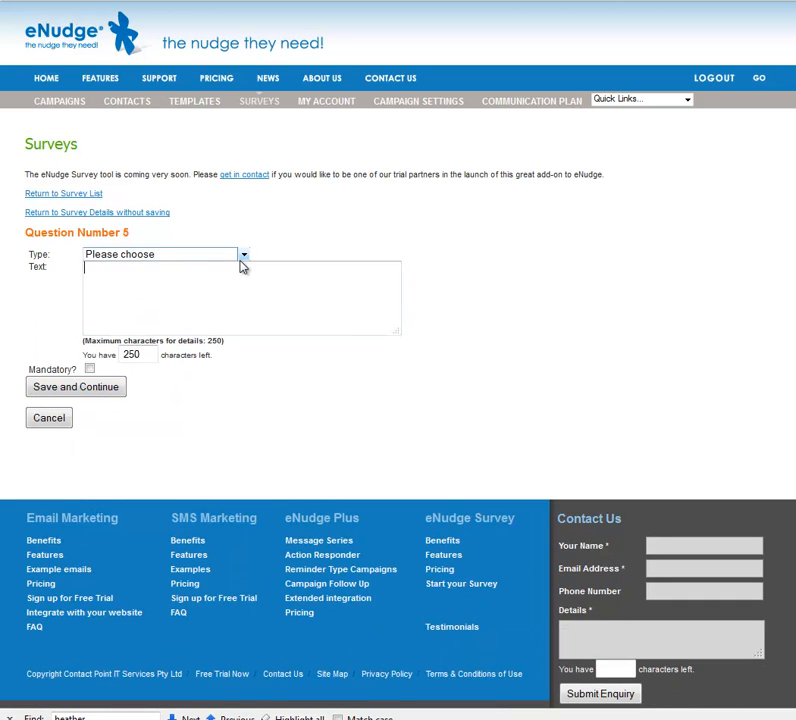
left_click(242, 256)
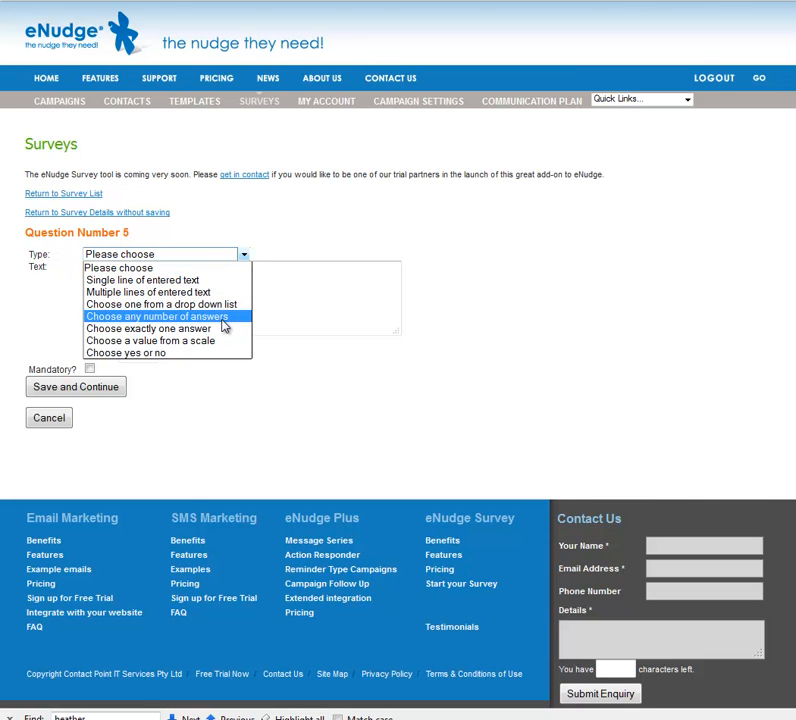
left_click(150, 328)
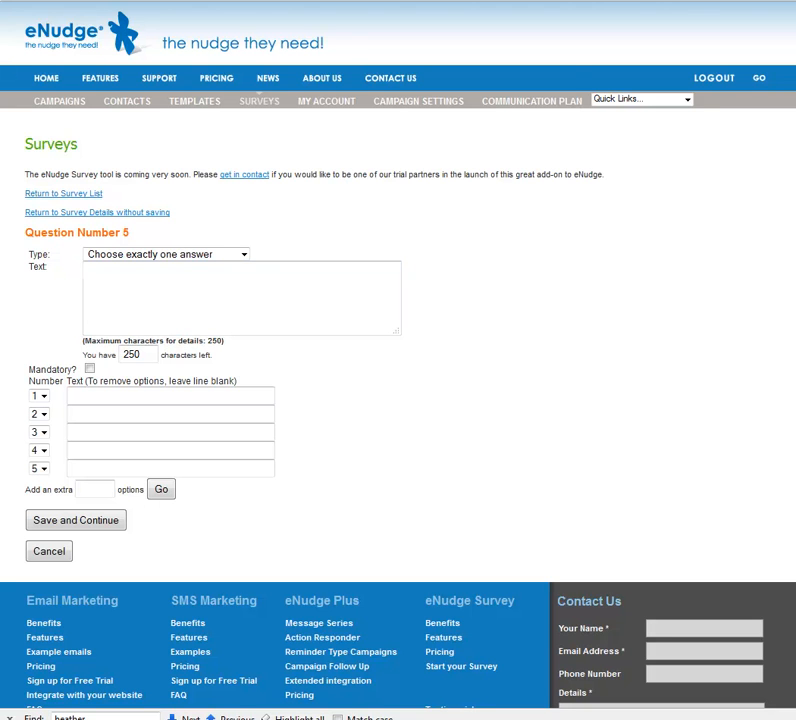
left_click(229, 303)
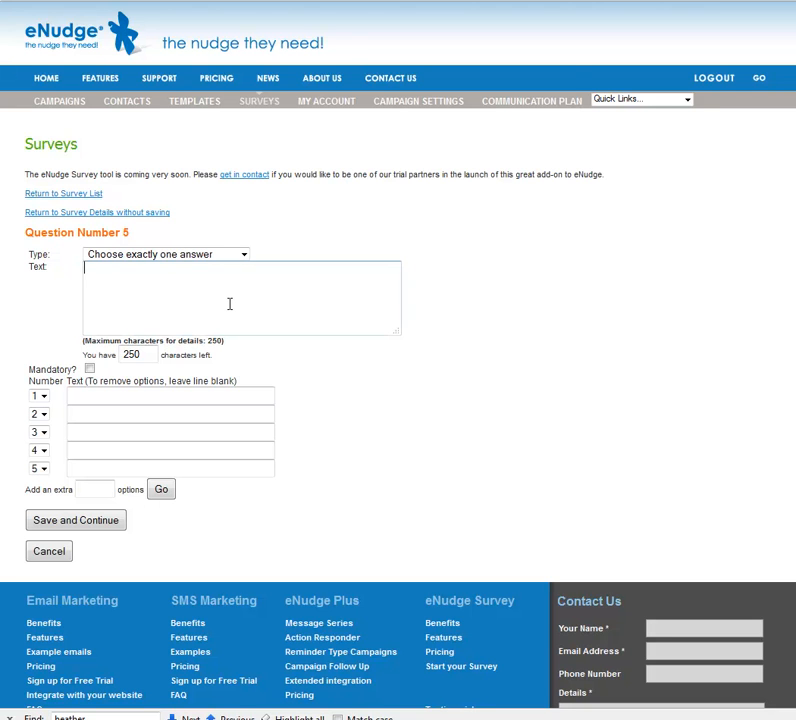
type("How manu")
key("BackSpace")
key("BackSpace")
type("y time  per month ")
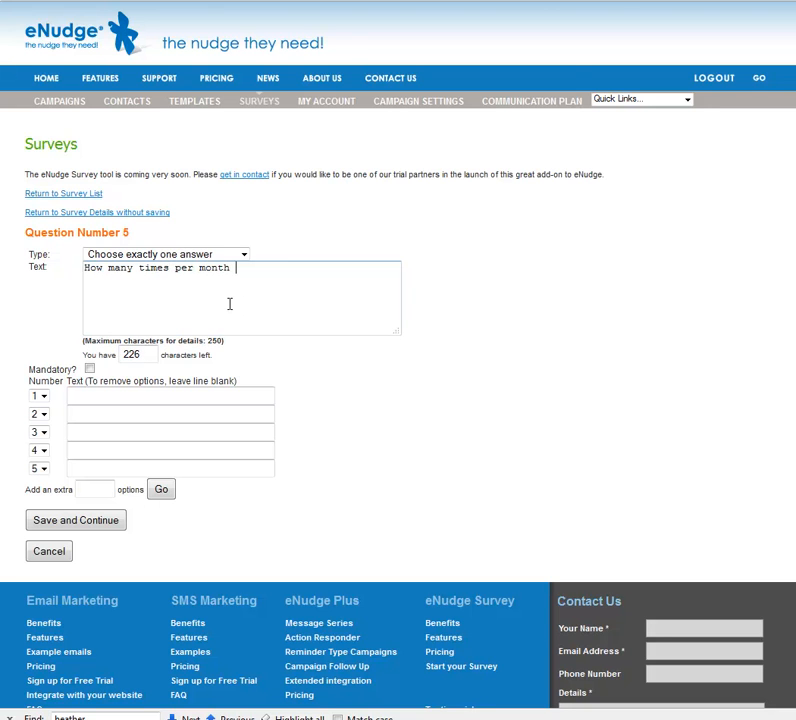
type("do you use eNudge?")
left_click(89, 368)
Step: Give question 5 answers 1, 2, 3, 4 and More than 4 times, then save and confirm
left_click(165, 391)
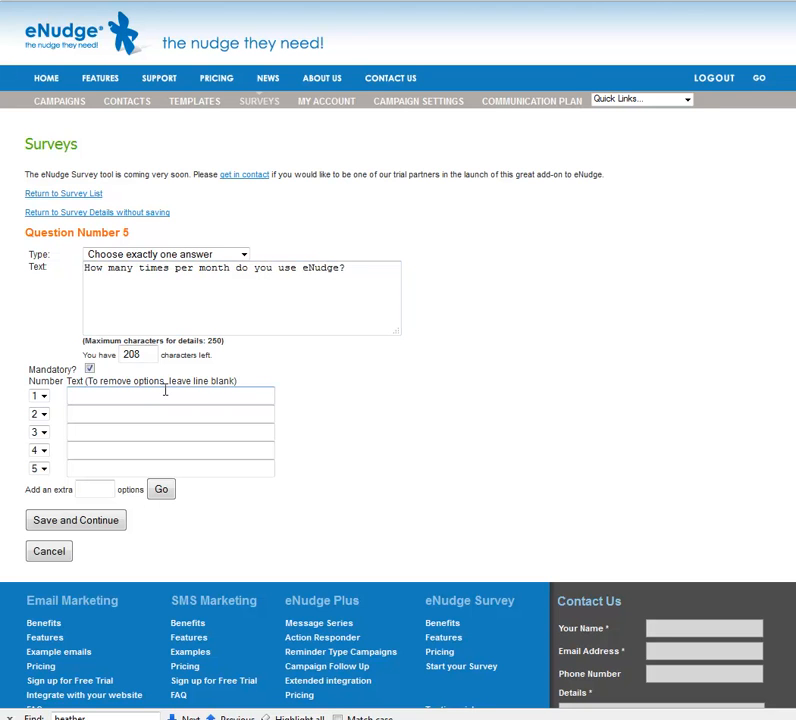
type("1")
key("Tab")
type("2")
key("Tab")
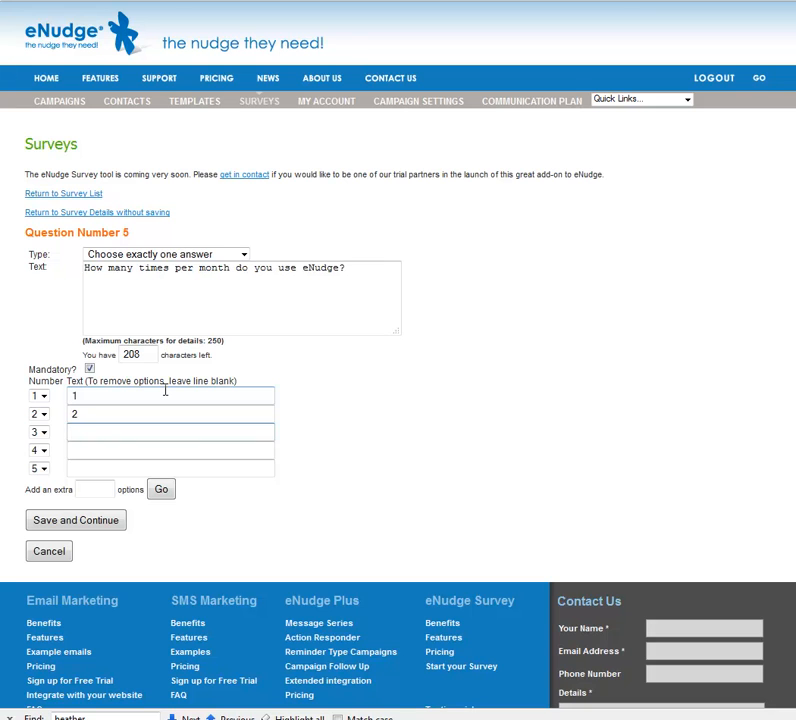
key("Tab")
type("4")
key("Tab")
type("M")
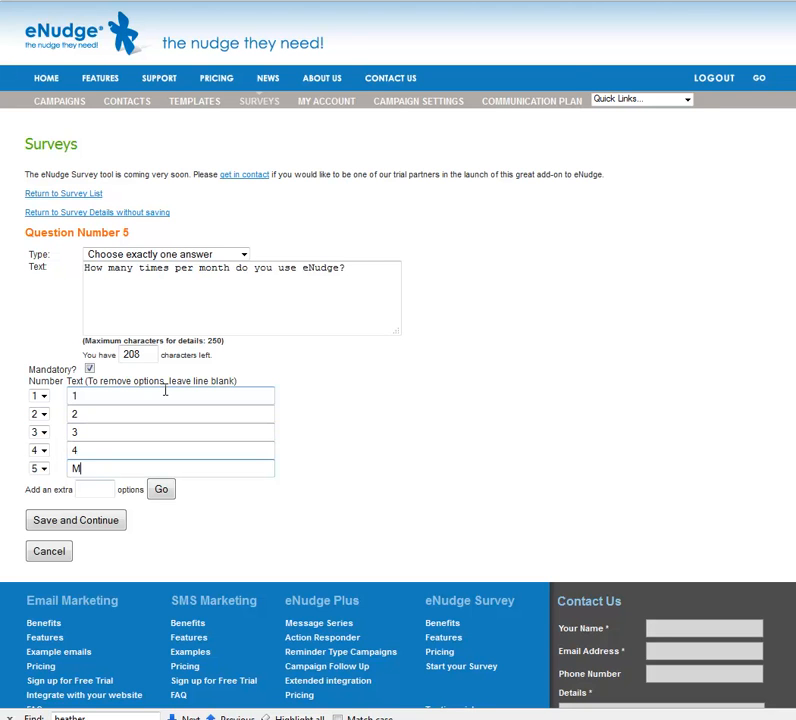
type("ore than 4 times")
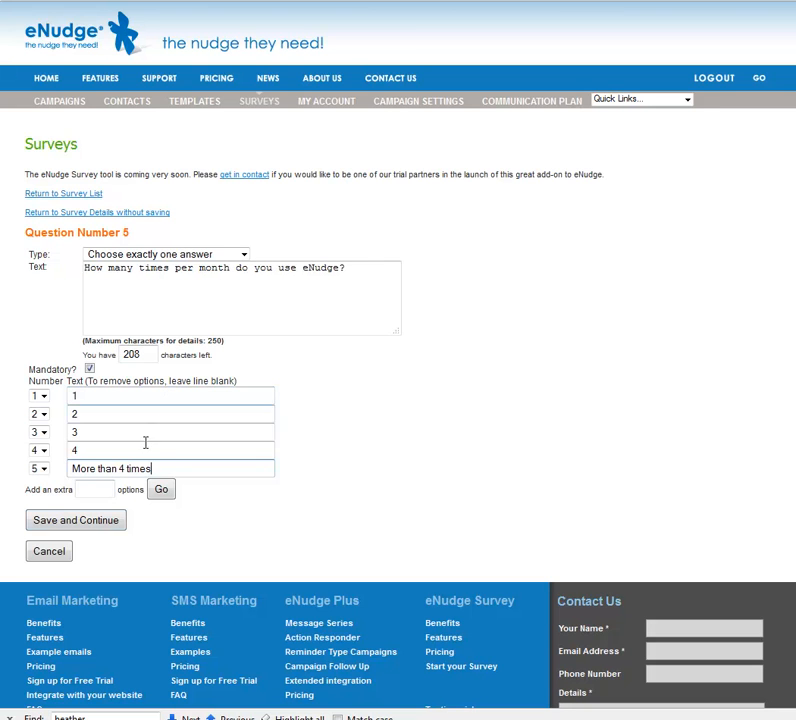
left_click(89, 523)
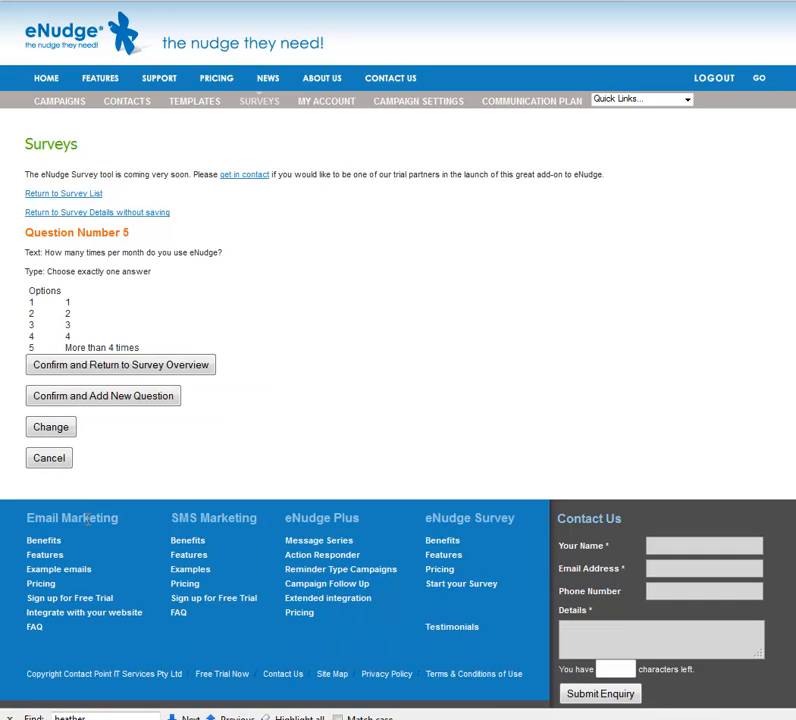
left_click(146, 404)
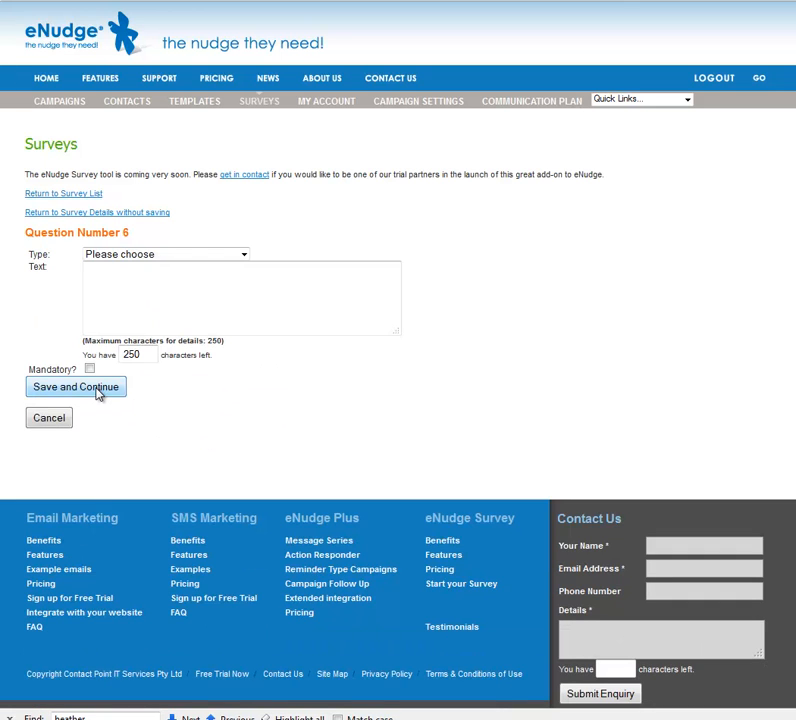
Step: Make 'How do you rate the level of eNudge support?' a mandatory 1–5 scale and confirm it
left_click(163, 256)
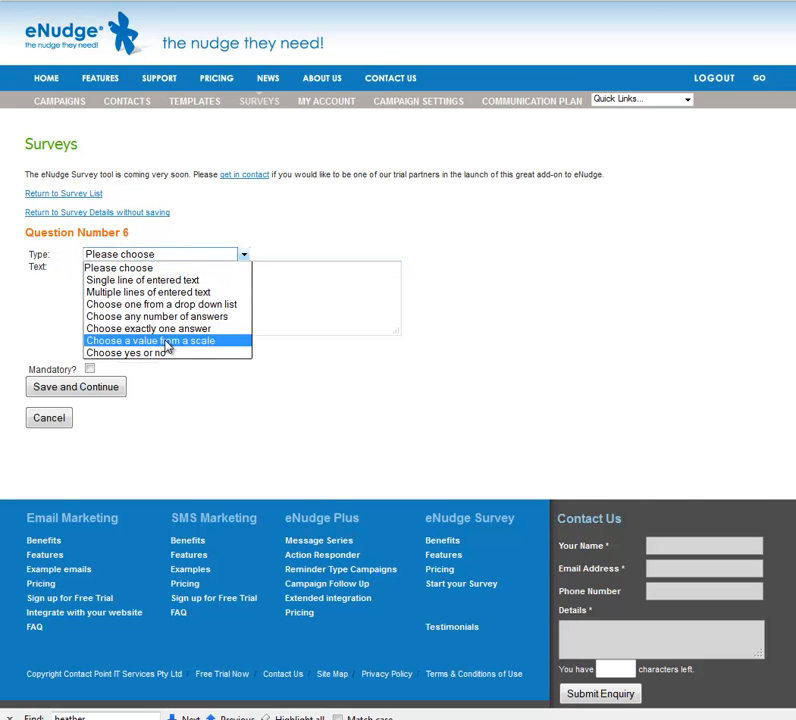
left_click(167, 345)
left_click(167, 297)
type("How do you rate the ")
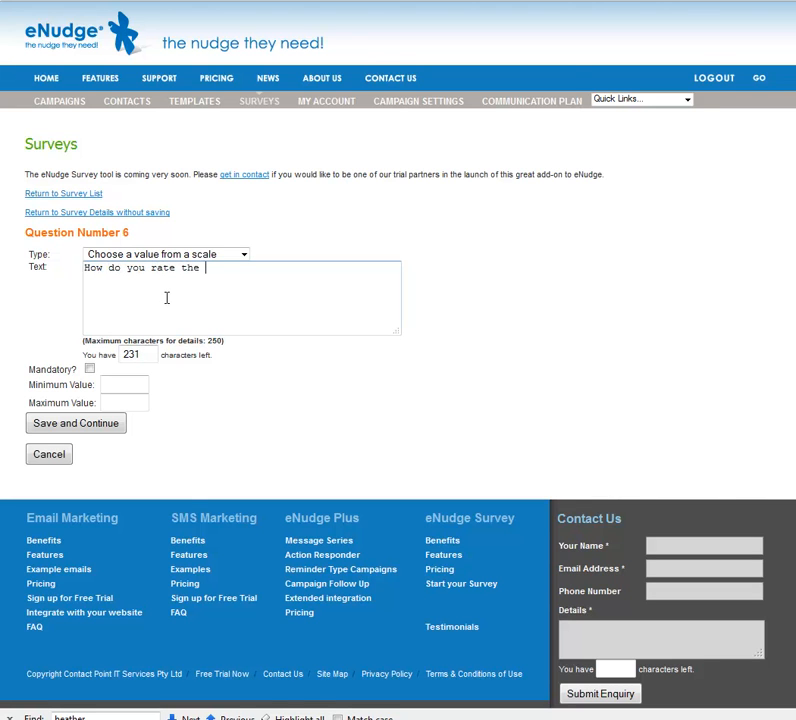
type("level of eNudge support?")
left_click(90, 368)
left_click(117, 385)
type("1")
key("Tab")
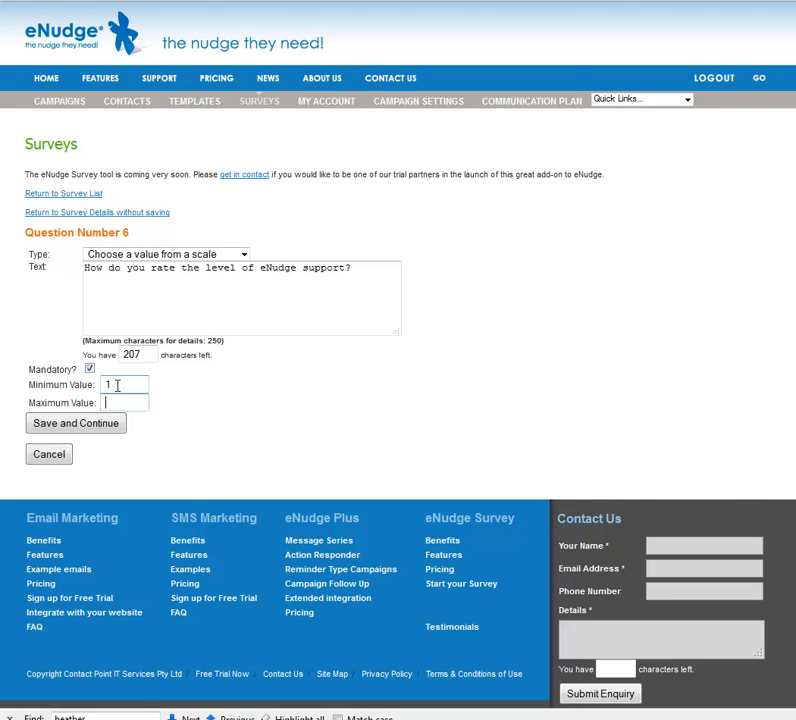
type("5")
left_click(113, 424)
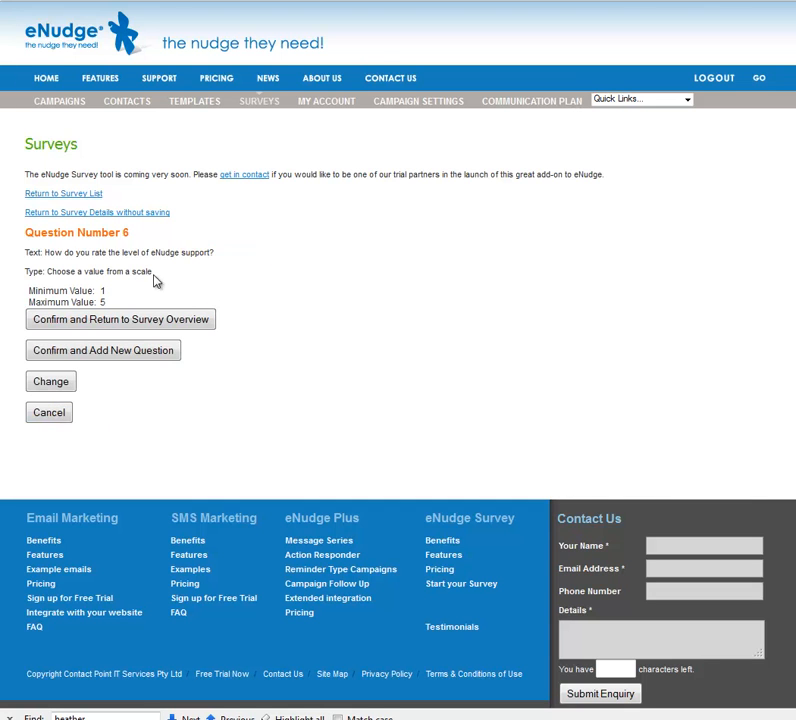
left_click(156, 351)
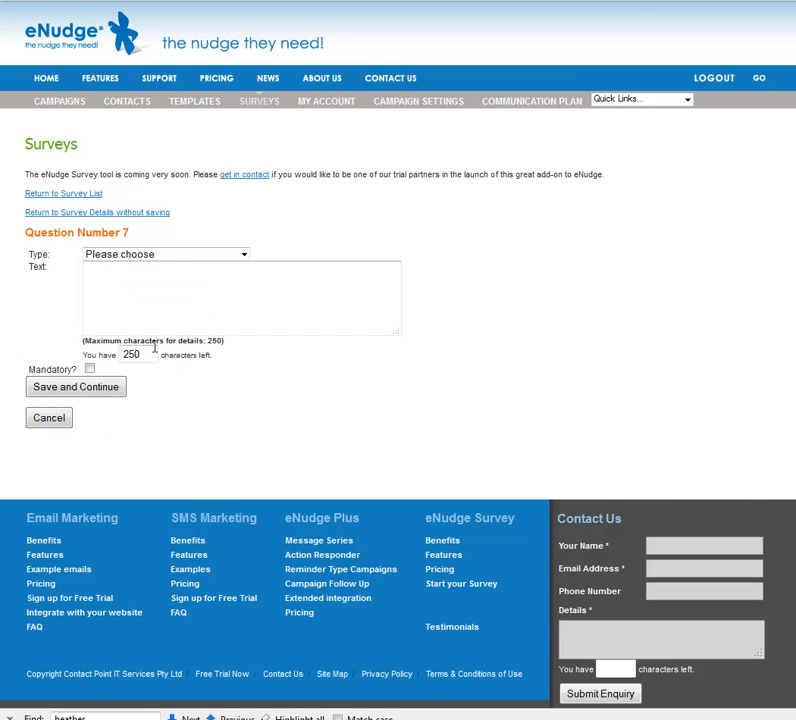
Step: Set question 7 as a yes-or-no question: 'Will you recommend eNudge?'
left_click(241, 256)
left_click(210, 352)
left_click(196, 313)
type("Will ")
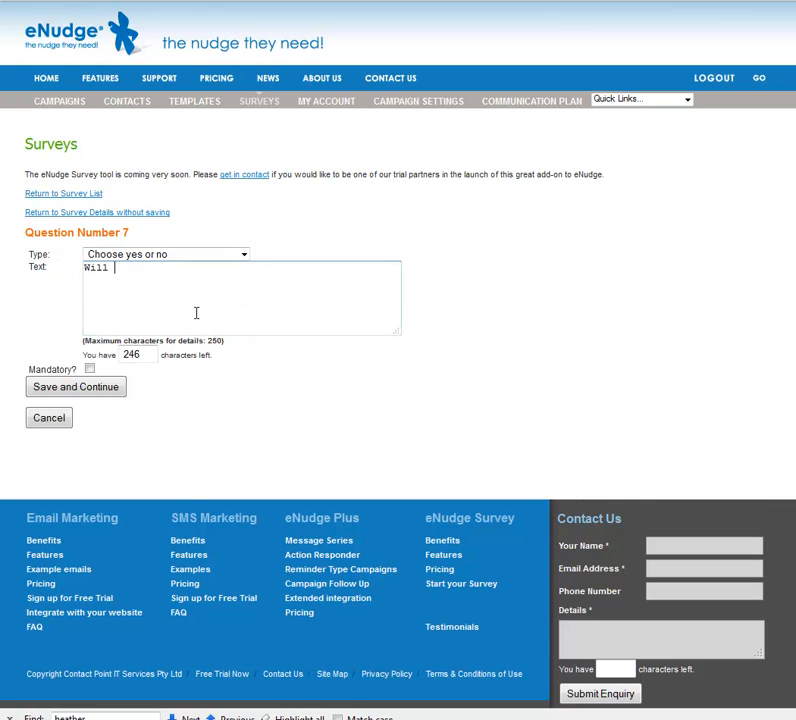
type("you recommend eNudge")
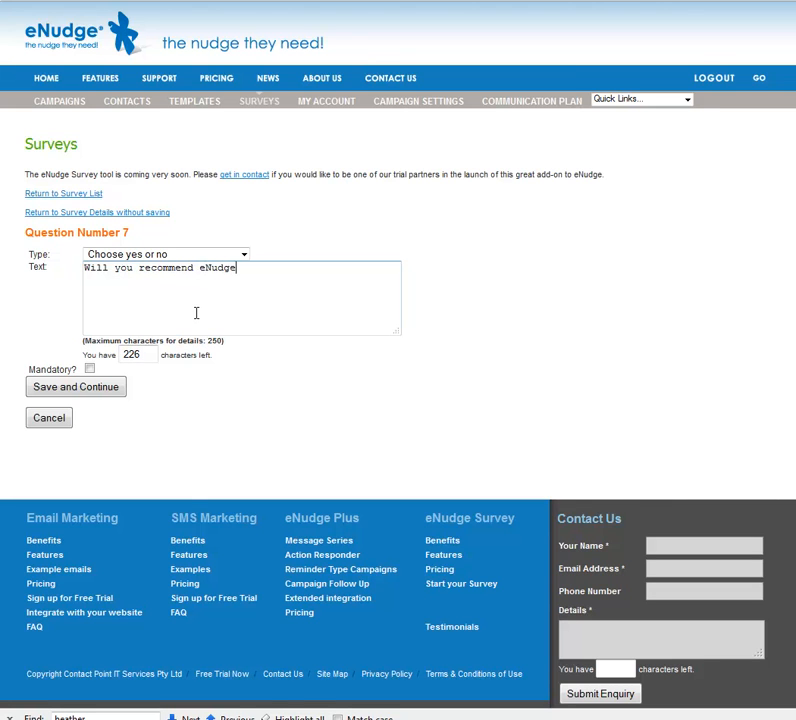
type("?")
Step: Save question 7, return to the survey overview and preview the survey
left_click(100, 392)
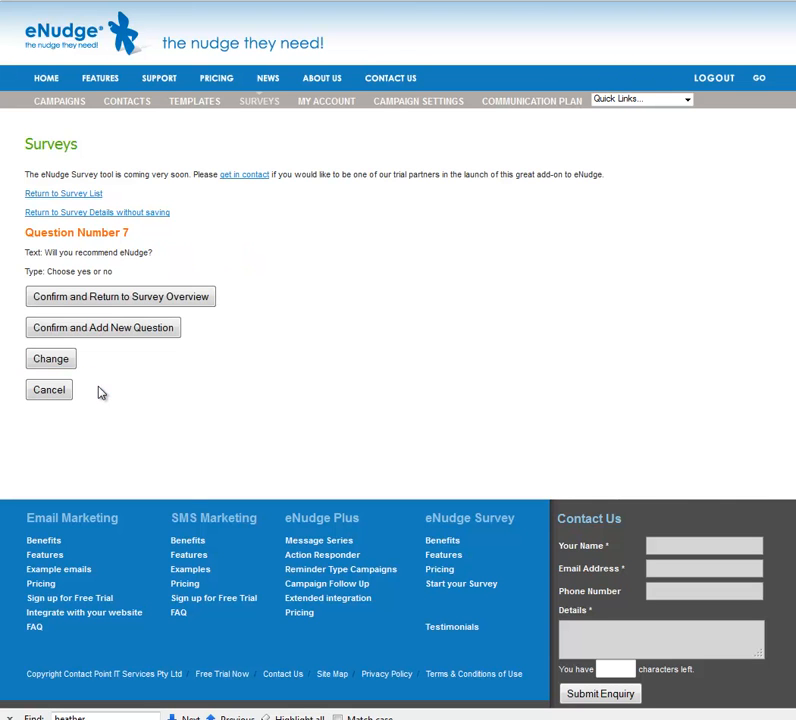
left_click(105, 299)
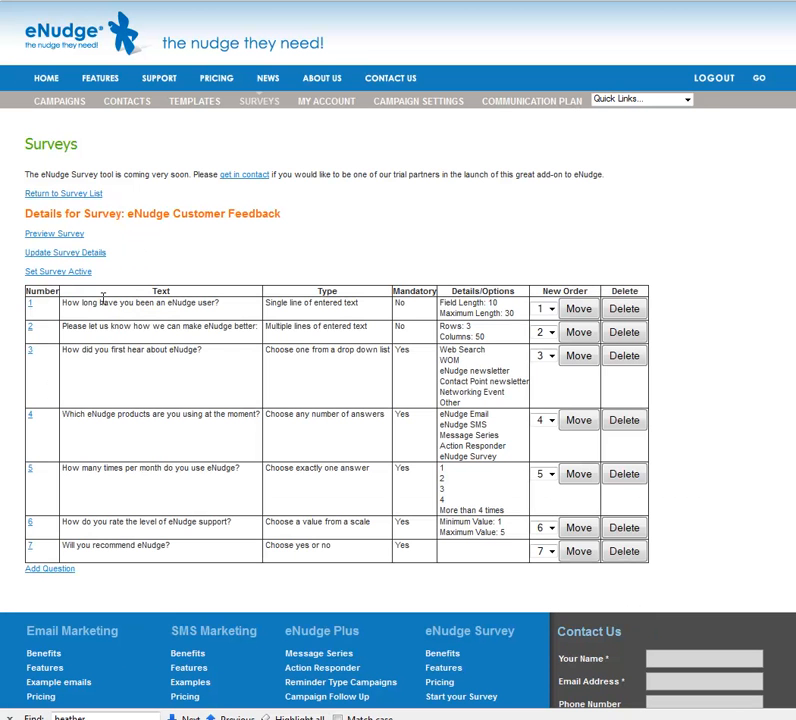
left_click(75, 236)
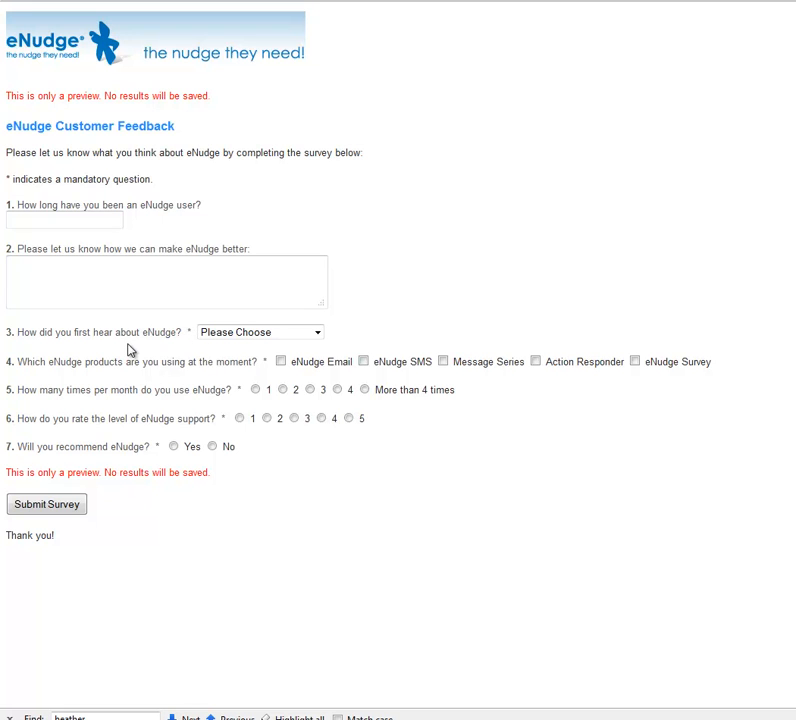
Step: Answer question 1 with '1.5 years' and question 3 with Web Search
left_click(97, 219)
type("1.5 years")
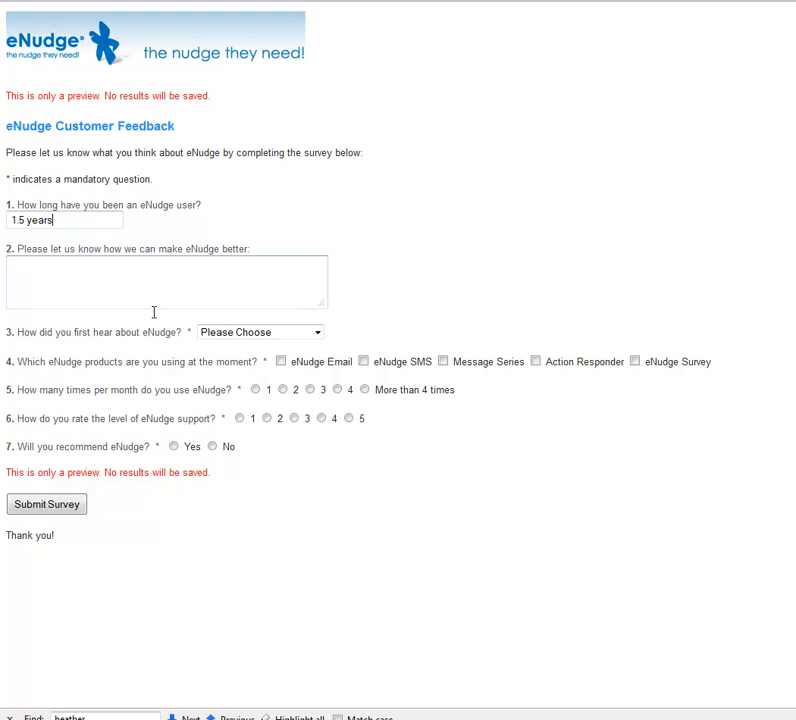
left_click(318, 335)
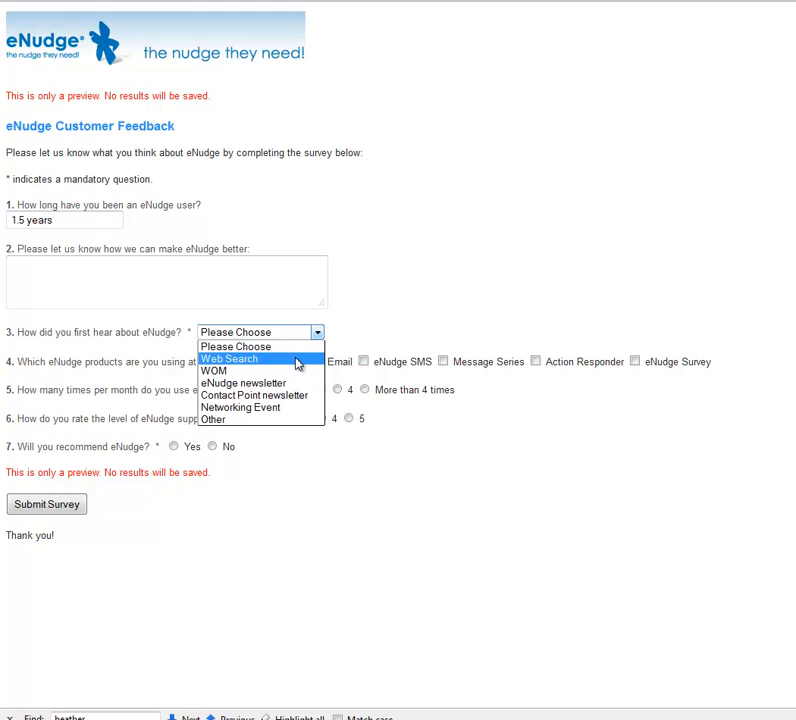
left_click(297, 360)
Step: Tick eNudge Email, Message Series and Action Responder, then choose 2, rating 5 and Yes
left_click(282, 363)
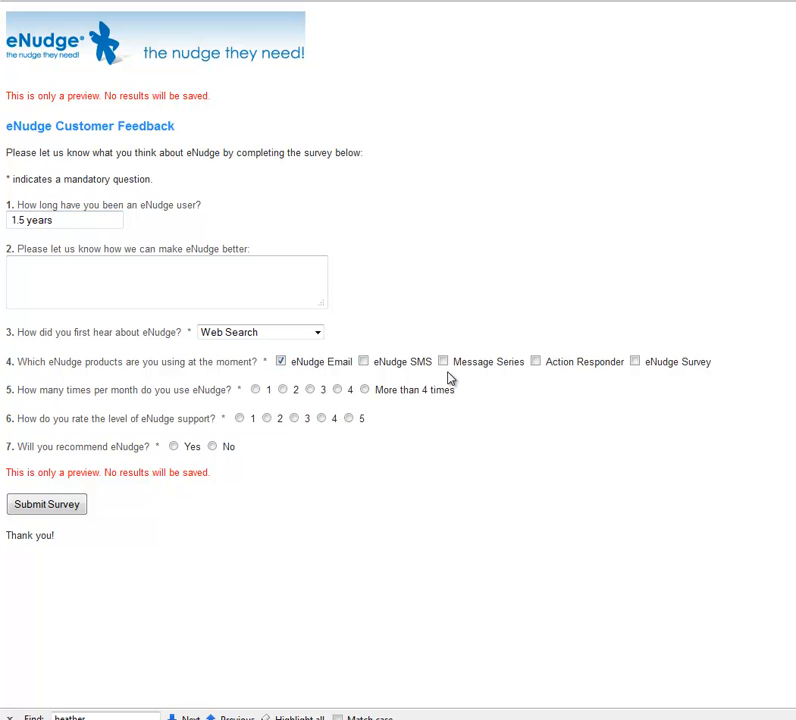
left_click(444, 364)
left_click(536, 364)
left_click(285, 391)
left_click(284, 391)
left_click(348, 418)
left_click(174, 447)
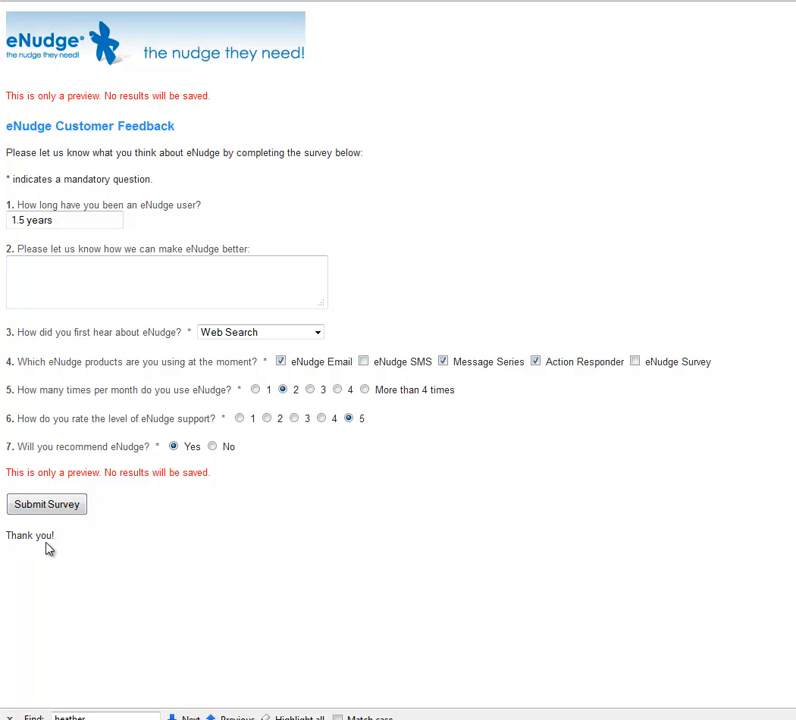